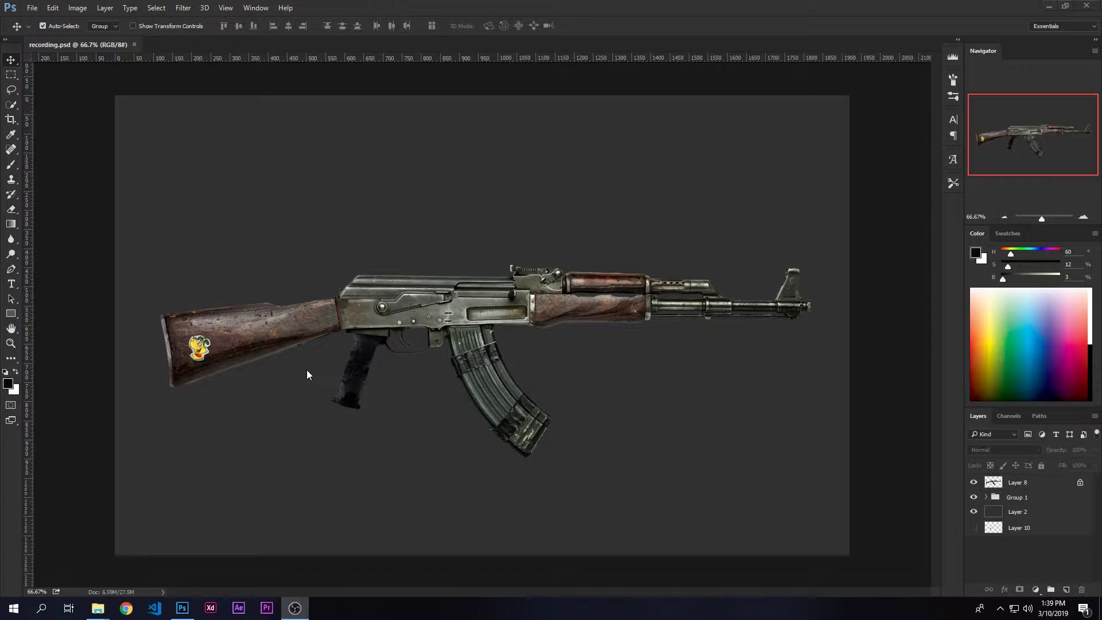
# Step: Outline the rifle's wooden stock on Layer 8 with a lasso selection, following the seam where it meets the receiver
pyautogui.hotkey('ctrl', '+')
pyautogui.hotkey('ctrl', '+')
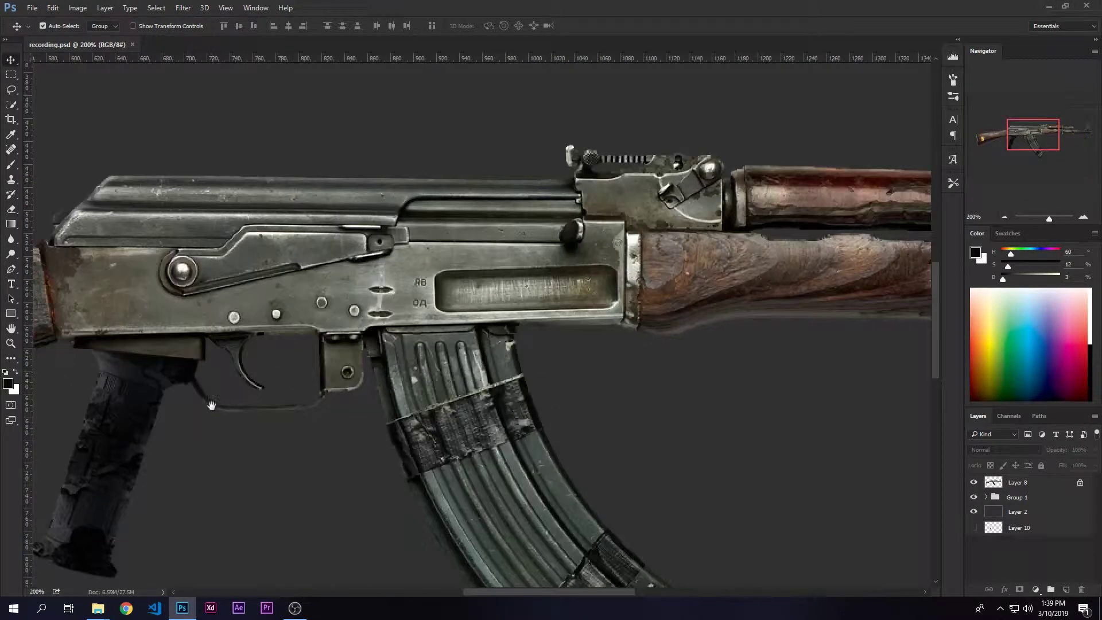
pyautogui.moveTo(214, 400); pyautogui.dragTo(763, 365)
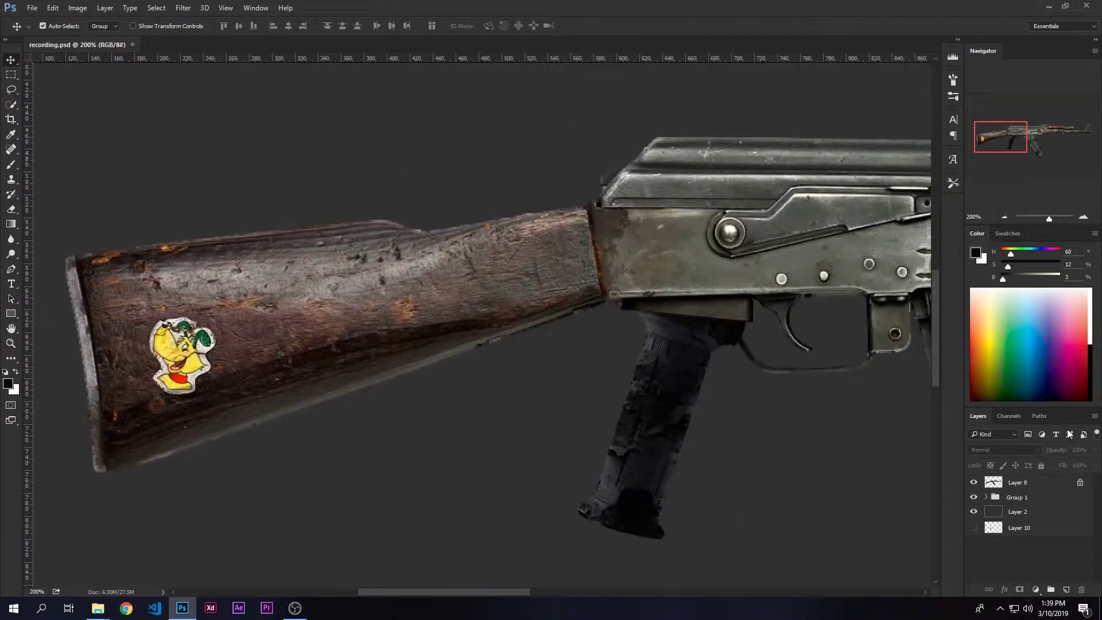
pyautogui.click(1035, 484)
pyautogui.press('l')
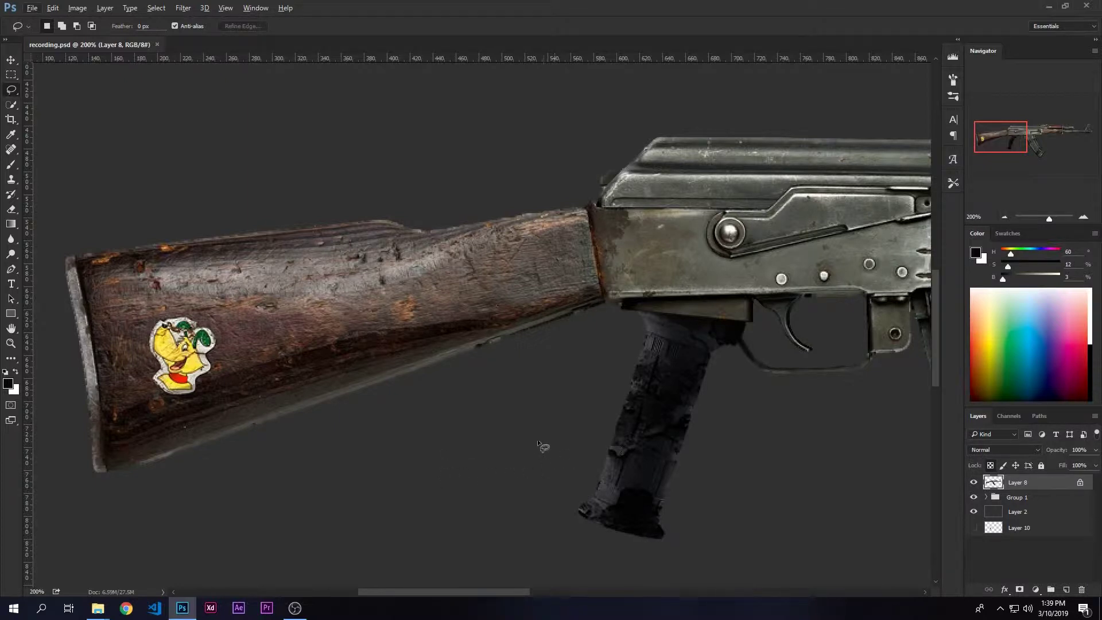
pyautogui.keyDown('alt'); pyautogui.click(486, 462); pyautogui.keyUp('alt')
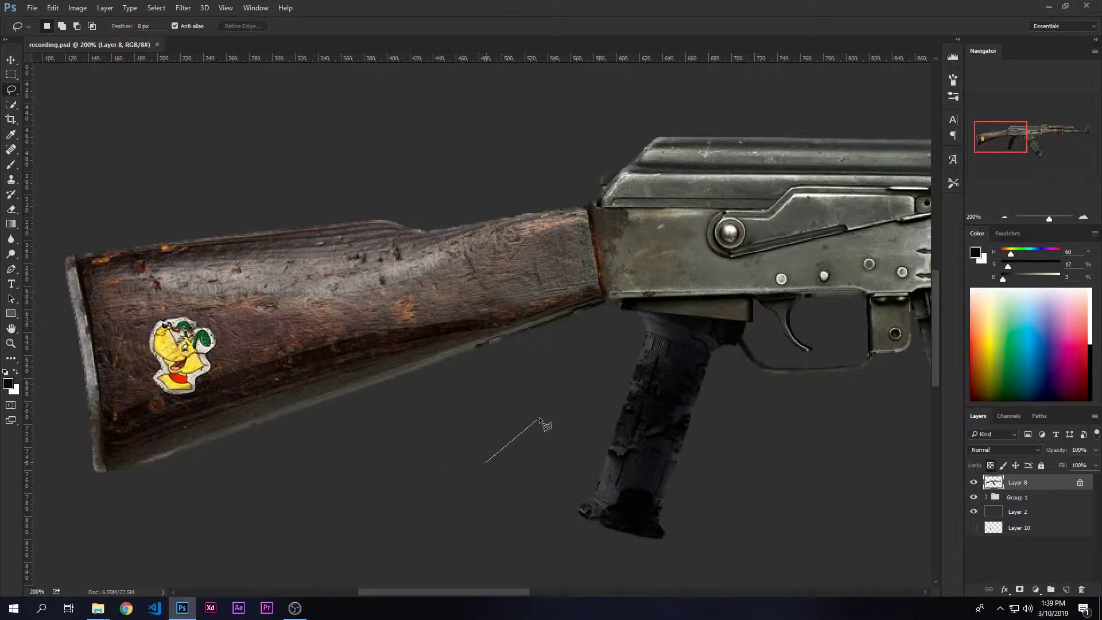
pyautogui.keyDown('alt'); pyautogui.click(607, 313); pyautogui.keyUp('alt')
pyautogui.keyDown('alt'); pyautogui.click(578, 146); pyautogui.keyUp('alt')
pyautogui.keyDown('alt'); pyautogui.click(293, 150); pyautogui.keyUp('alt')
pyautogui.keyDown('alt'); pyautogui.click(53, 214); pyautogui.keyUp('alt')
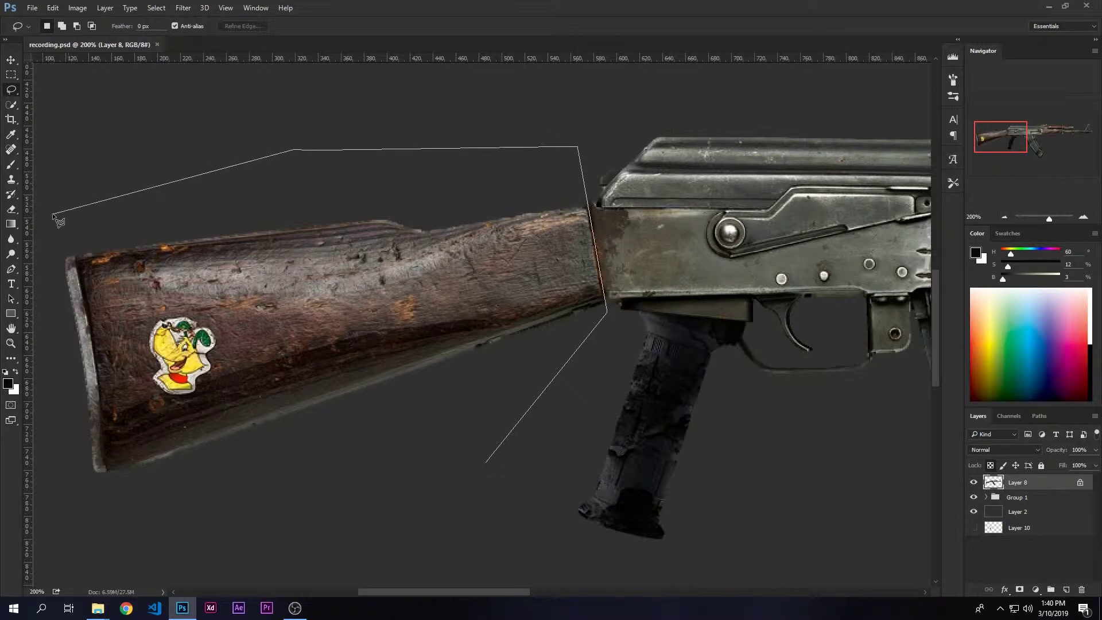
pyautogui.moveTo(33, 258)
pyautogui.mouseDown()
pyautogui.moveTo(51, 395)
pyautogui.moveTo(47, 484)
pyautogui.mouseUp()
pyautogui.moveTo(125, 542)
pyautogui.mouseDown()
pyautogui.moveTo(330, 511)
pyautogui.moveTo(416, 514)
pyautogui.moveTo(455, 475)
pyautogui.moveTo(464, 479)
pyautogui.moveTo(165, 534)
pyautogui.moveTo(405, 472)
pyautogui.mouseUp()
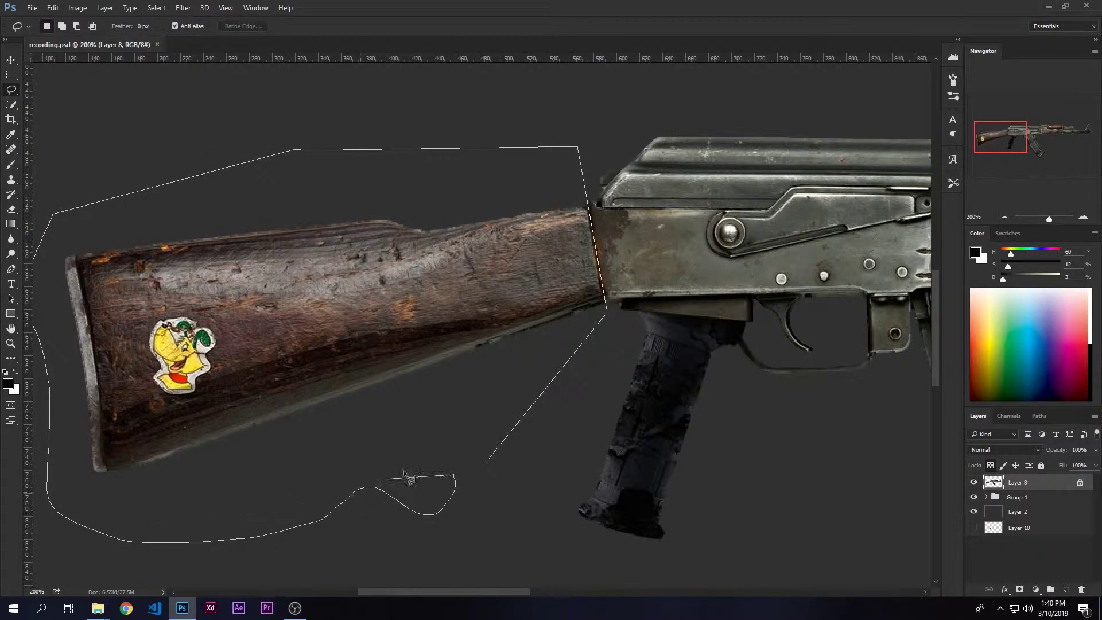
pyautogui.click(488, 460)
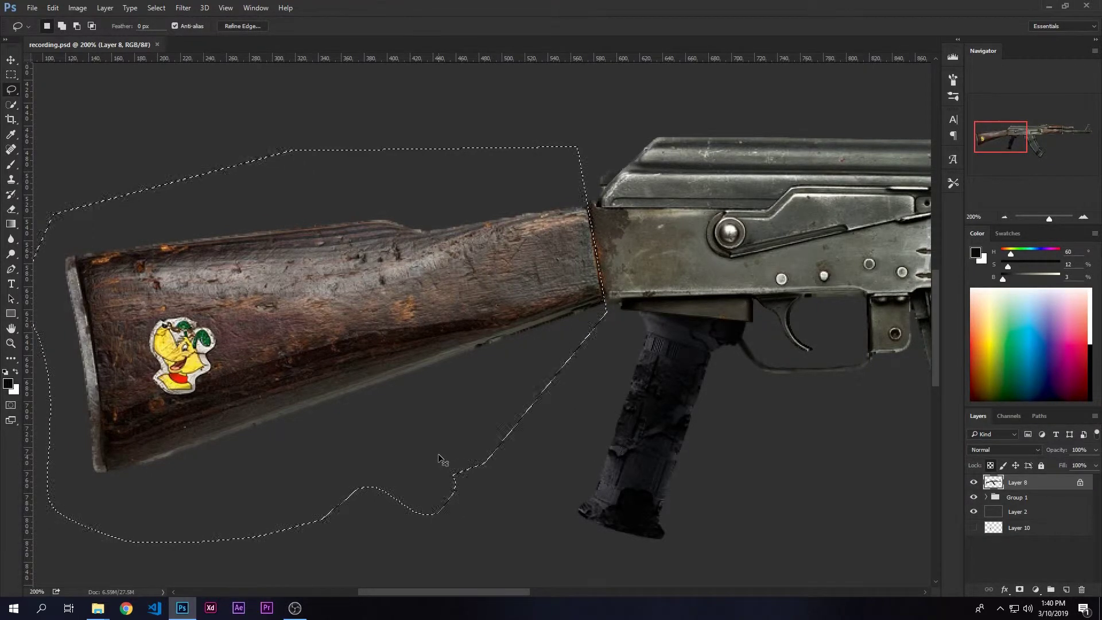
# Step: Cut the selected stock and paste it in place on its own layer
pyautogui.hotkey('ctrl', 'x')
pyautogui.hotkey('ctrl', 'shift', 'v')
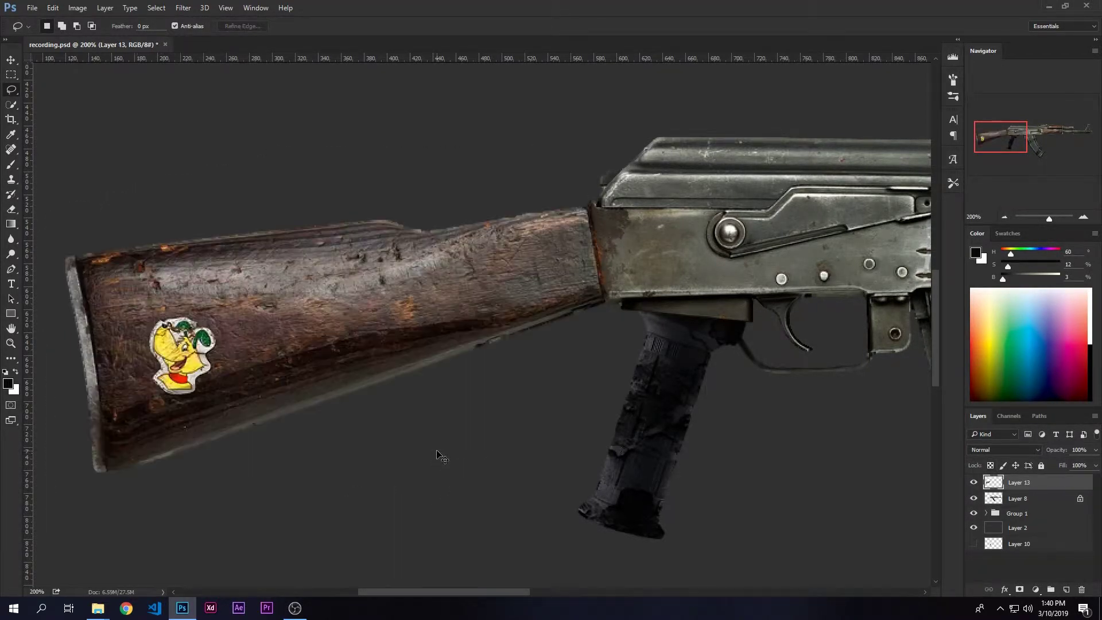
pyautogui.press('v')
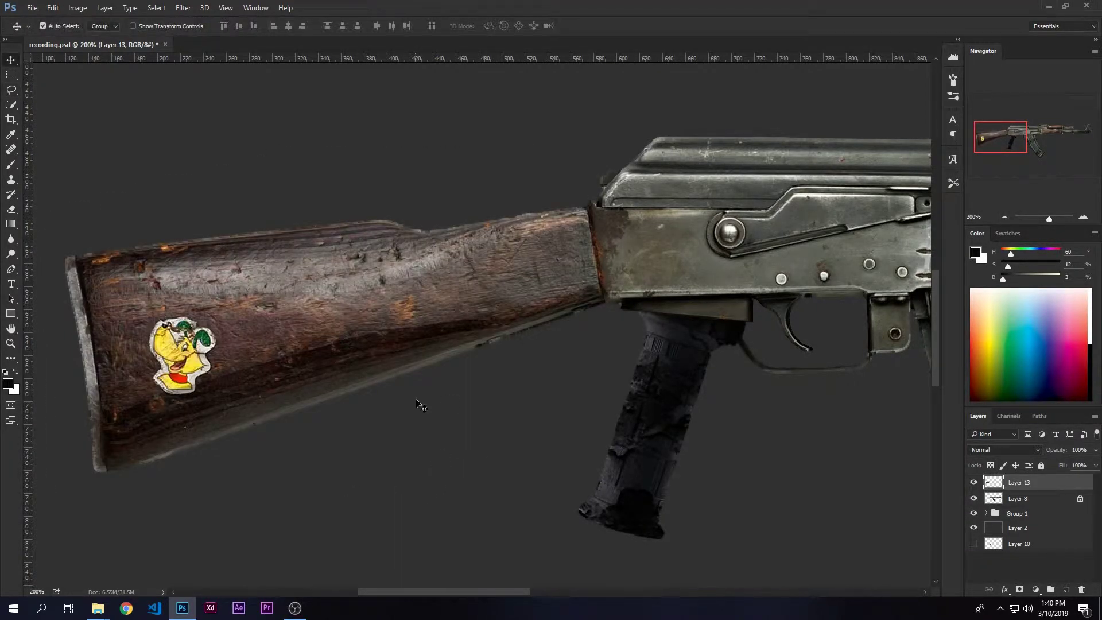
# Step: Hide the stock layer and move it below Layer 2 in the stacking order
pyautogui.click(974, 482)
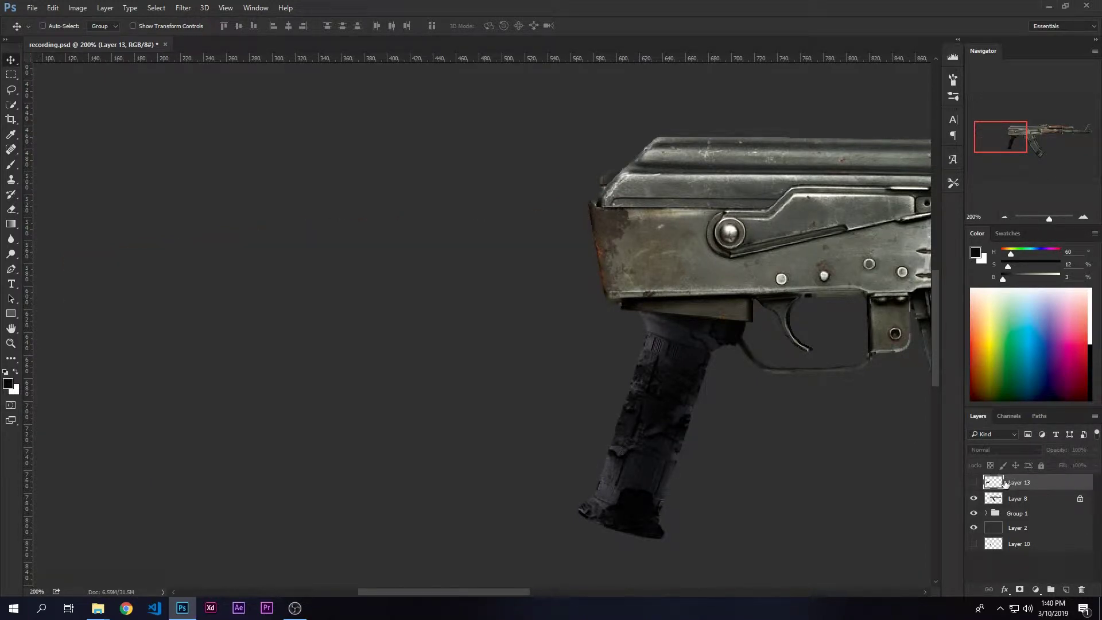
pyautogui.hotkey('ctrl', '[')
pyautogui.hotkey('ctrl', '[')
pyautogui.hotkey('ctrl', '[')
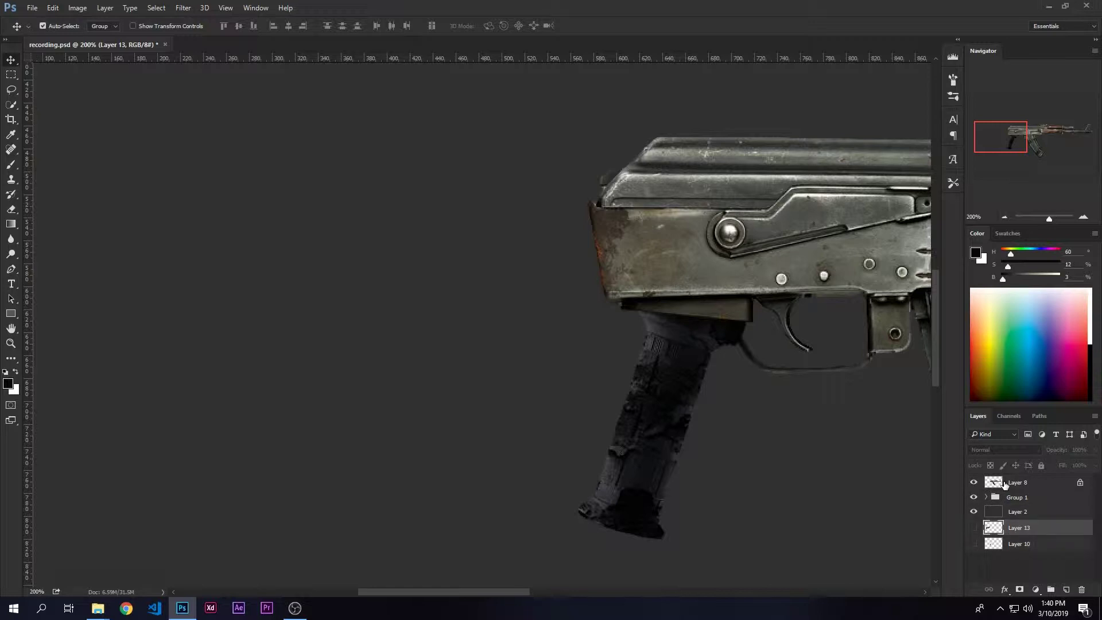
# Step: Open the shovel image from the Post Apocalyptic AK folder as a separate Photoshop document
pyautogui.hotkey('ctrl', '-')
pyautogui.hotkey('ctrl', '-')
pyautogui.hotkey('ctrl', '-')
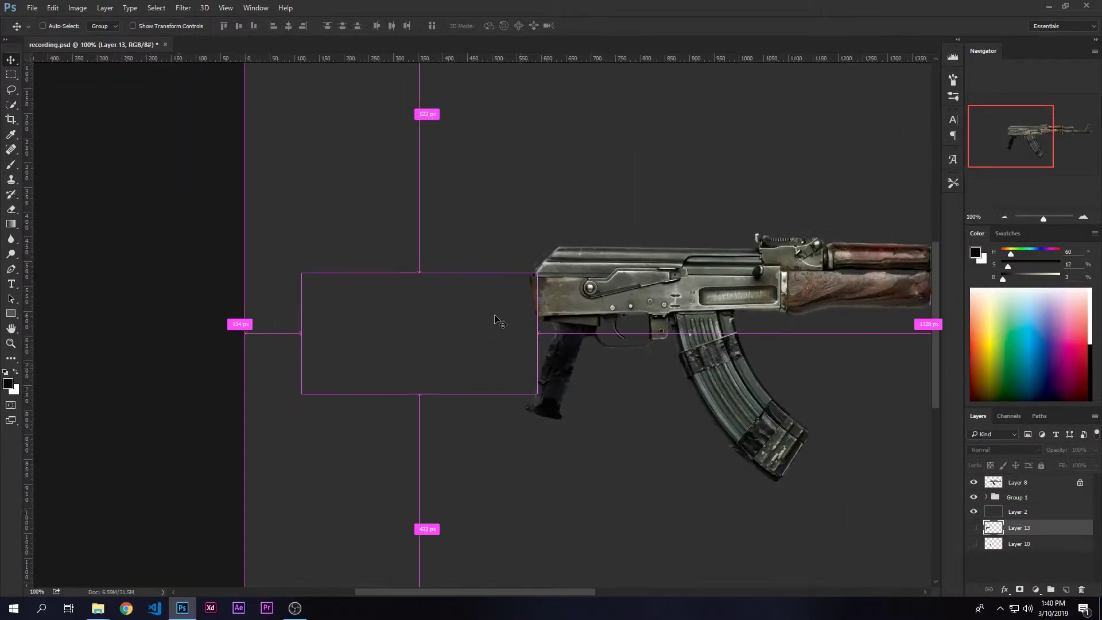
pyautogui.hotkey('ctrl', '=')
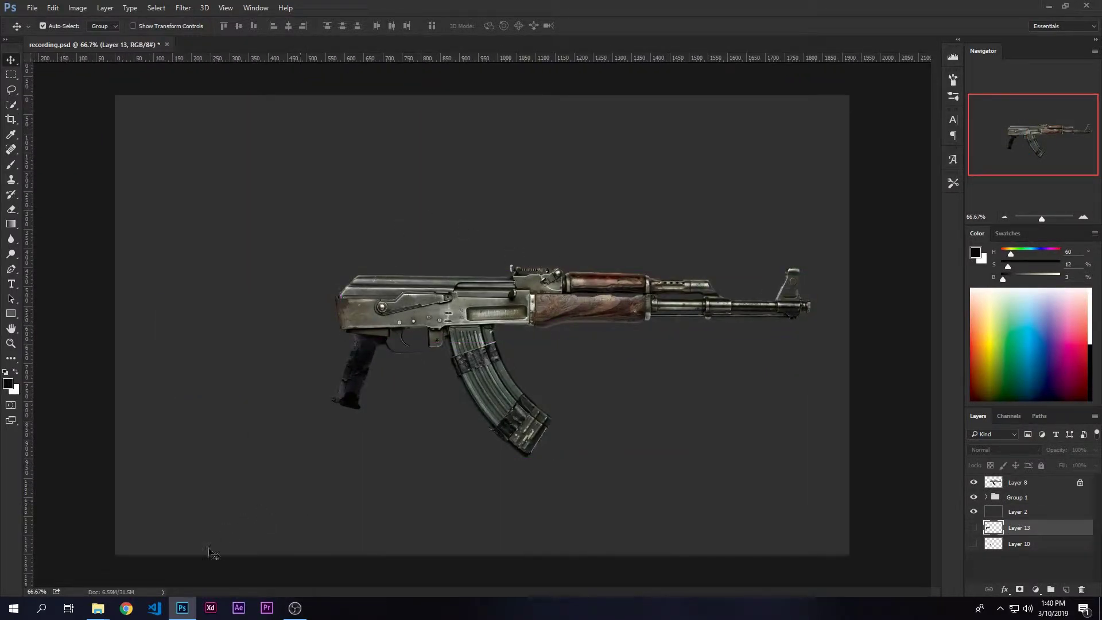
pyautogui.click(183, 609)
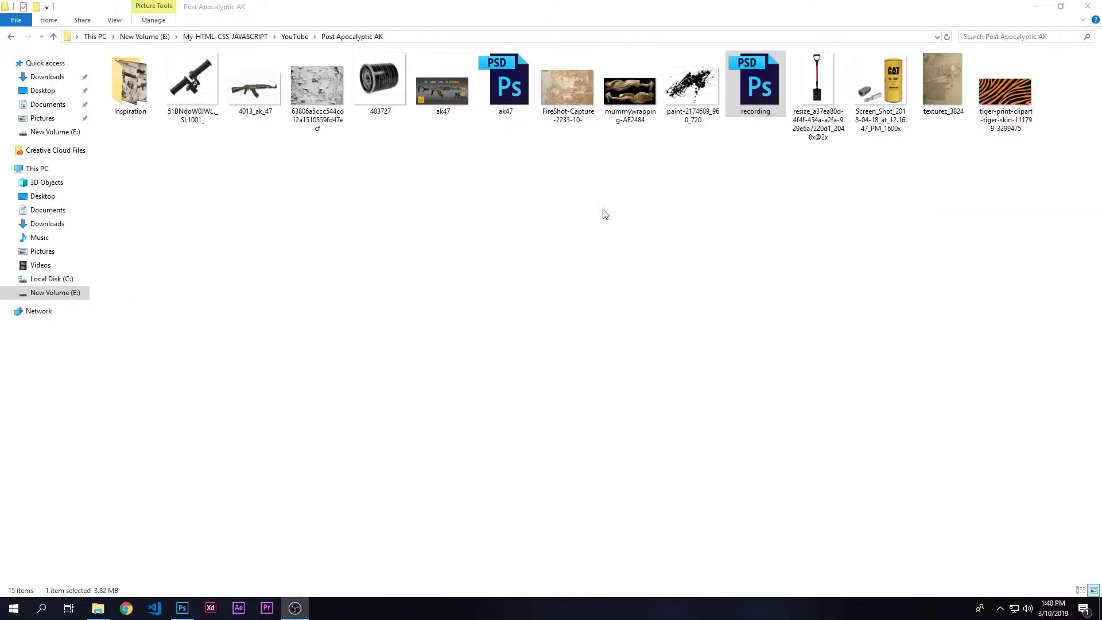
pyautogui.moveTo(817, 92); pyautogui.dragTo(260, 42)
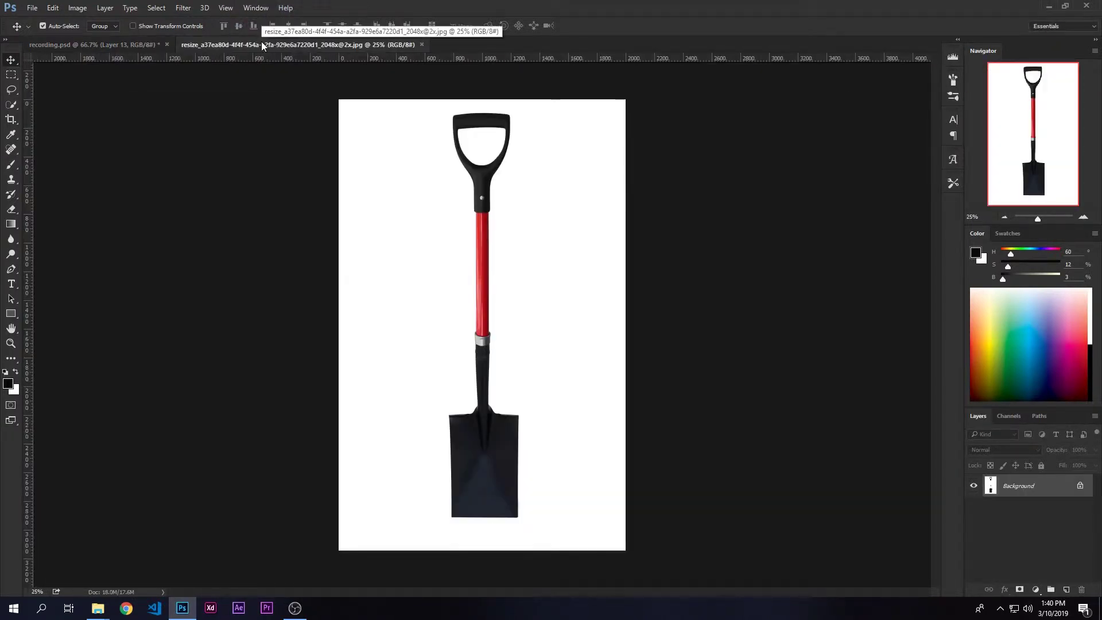
# Step: Select the shovel's black grip and red shaft with Quick Selection and cut them out of the image
pyautogui.hotkey('ctrl', '+')
pyautogui.hotkey('ctrl', '+')
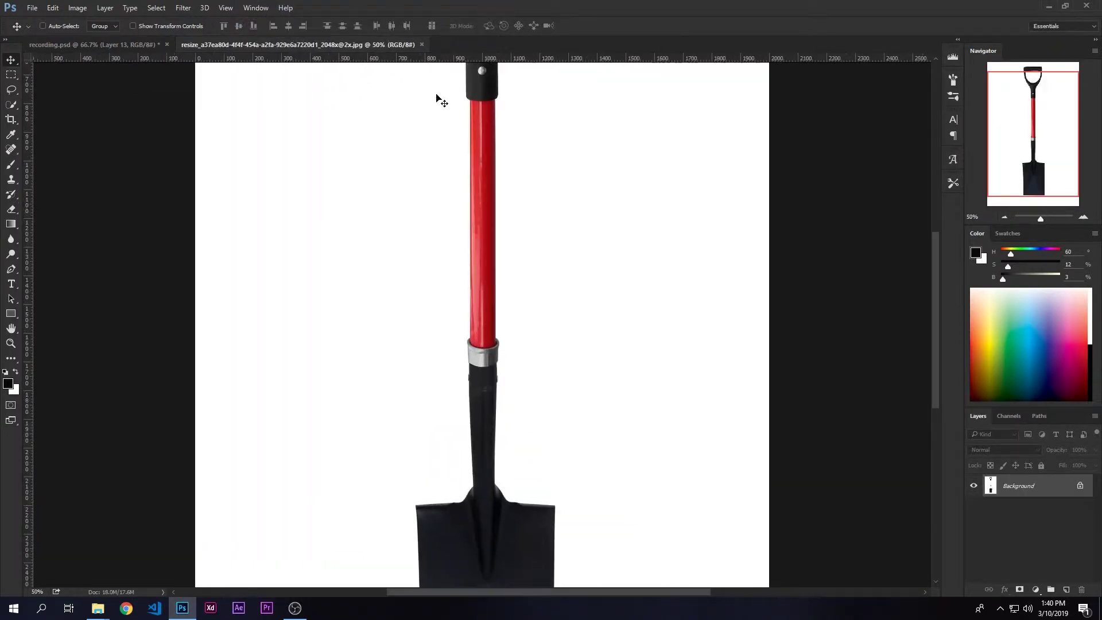
pyautogui.moveTo(554, 202); pyautogui.dragTo(493, 430)
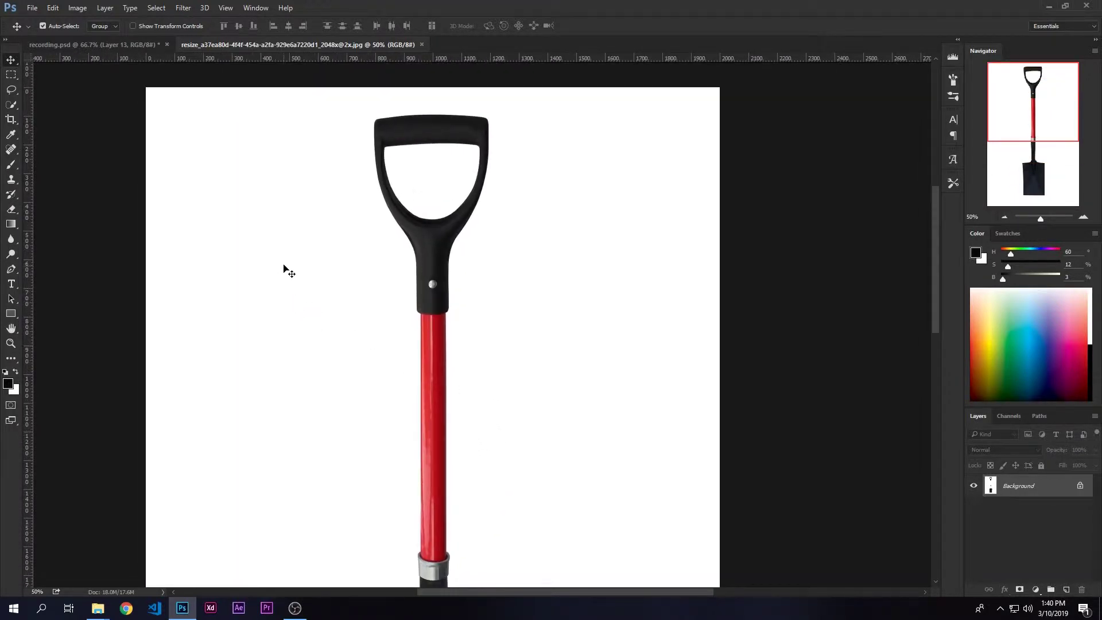
pyautogui.press('w')
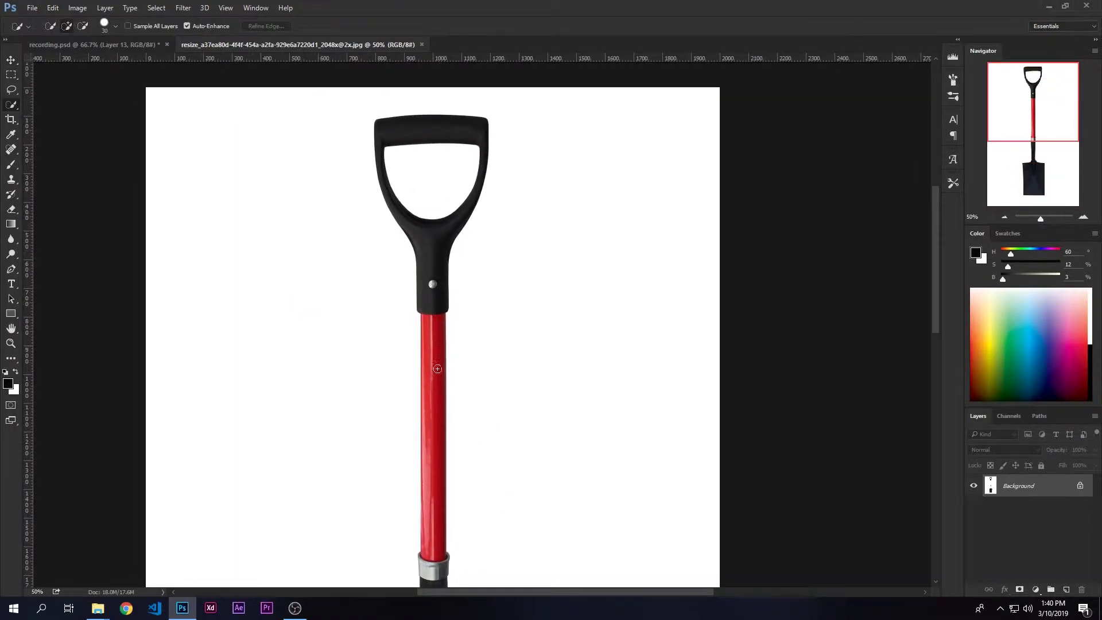
pyautogui.moveTo(429, 361); pyautogui.dragTo(430, 300)
pyautogui.press('BackSpace')
pyautogui.hotkey('ctrl', 'd')
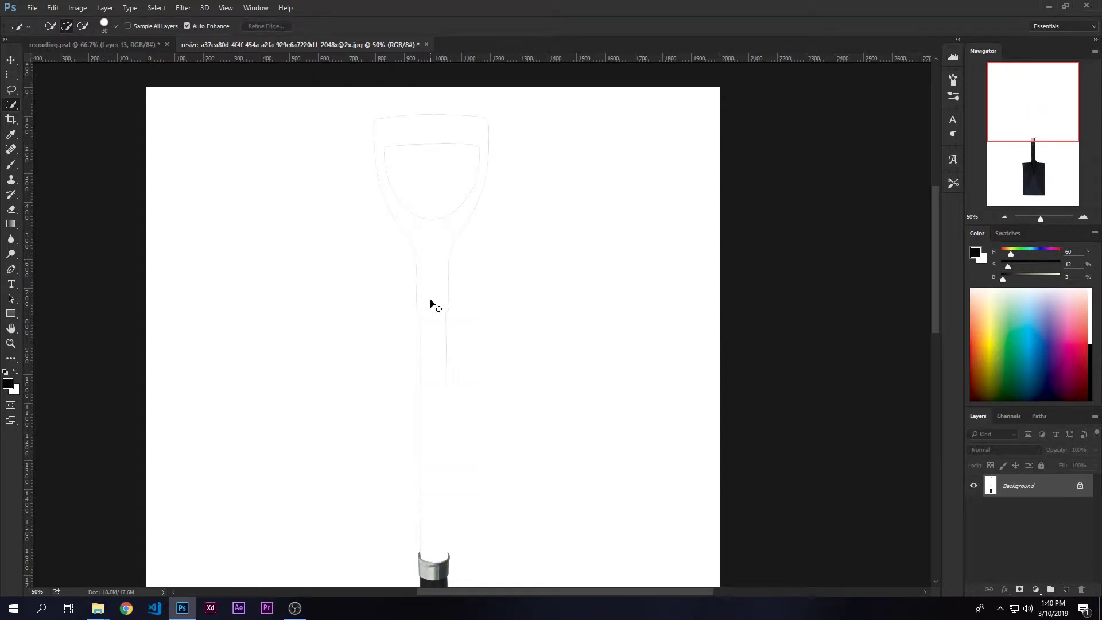
# Step: Paste the shovel handle into recording.psd and bring its layer to the top of the stack
pyautogui.click(129, 43)
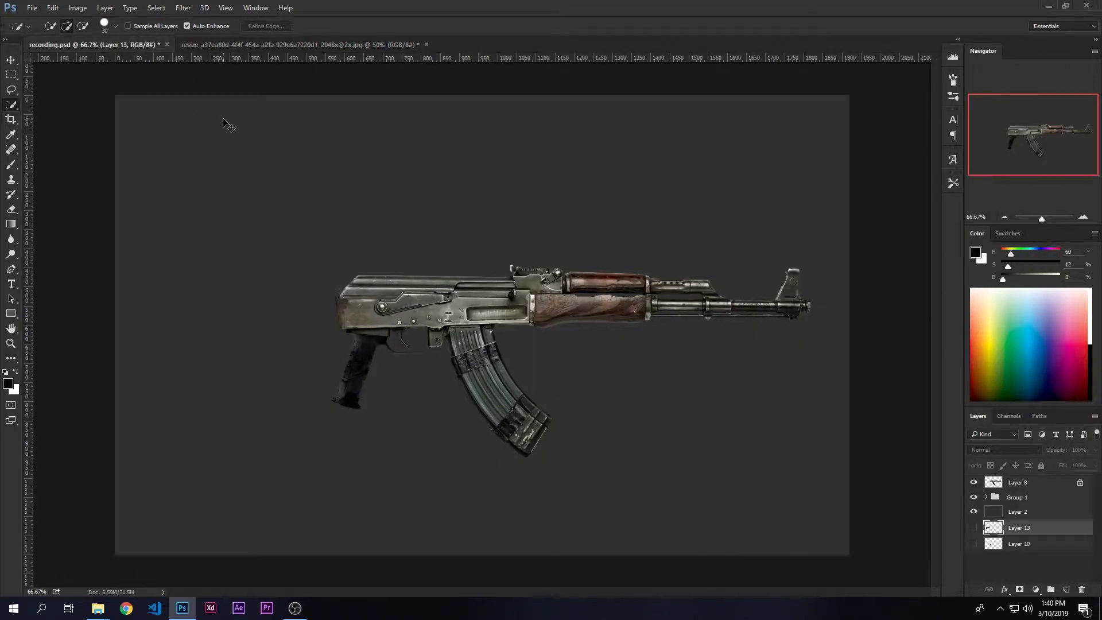
pyautogui.hotkey('ctrl', 'v')
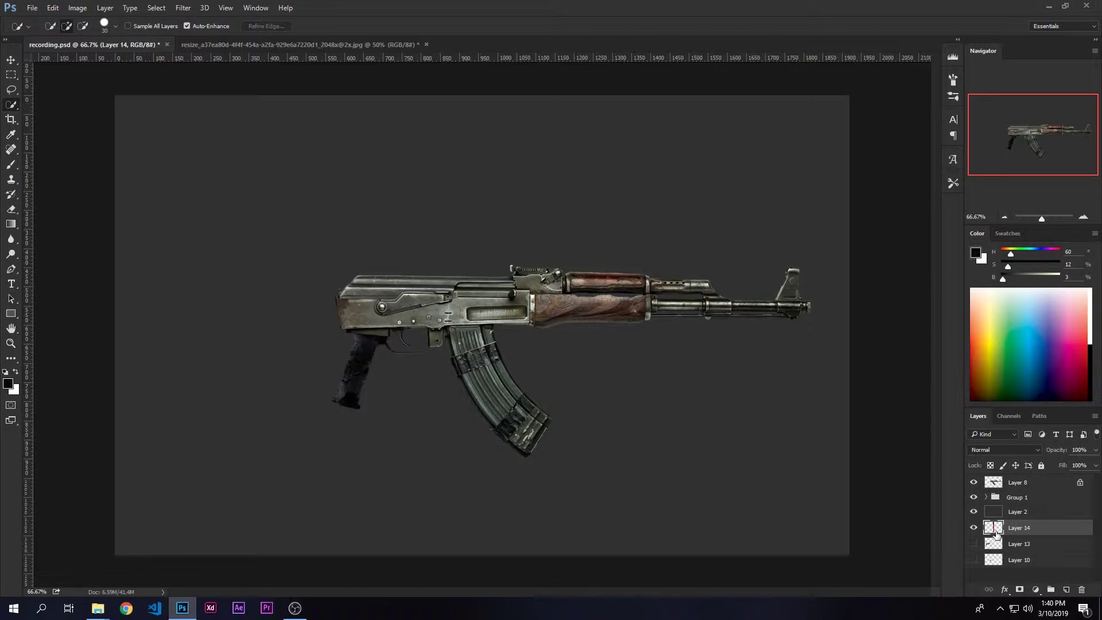
pyautogui.hotkey('ctrl', ']')
pyautogui.hotkey('ctrl', ']')
pyautogui.hotkey('ctrl', ']')
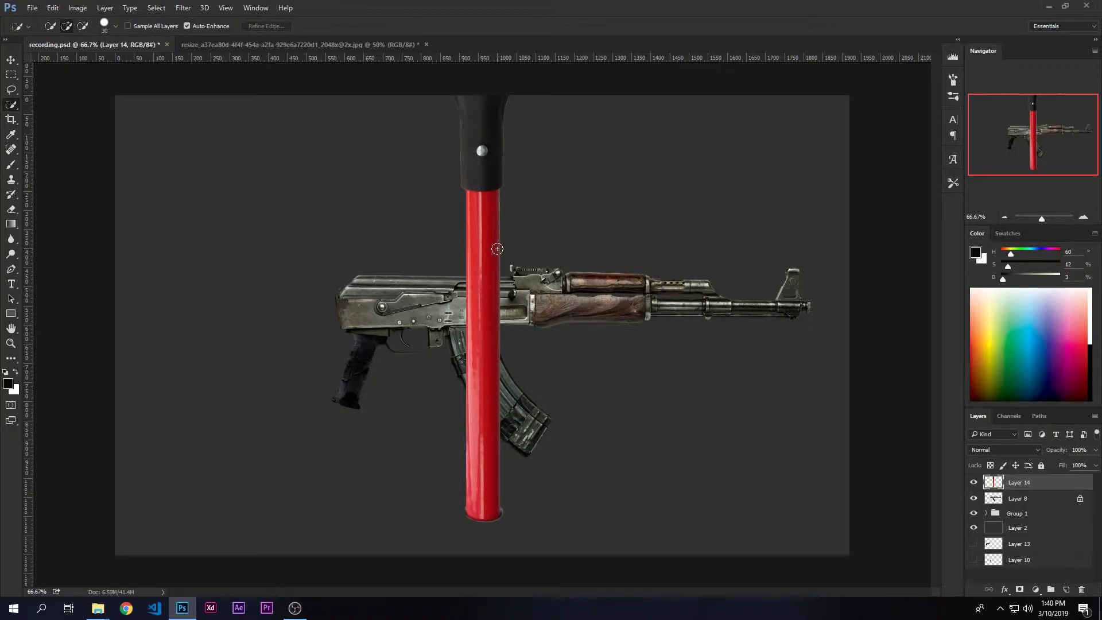
# Step: Rotate the shovel handle -90° so its grip faces the rifle's rear, and place it above the rifle
pyautogui.press('super+1')
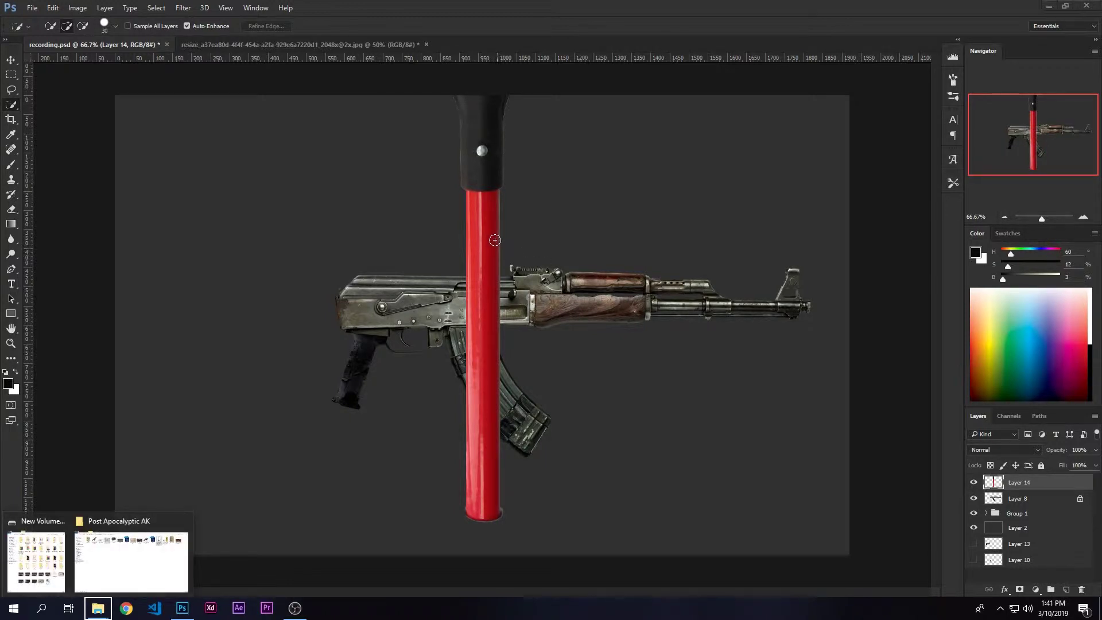
pyautogui.click(11, 59)
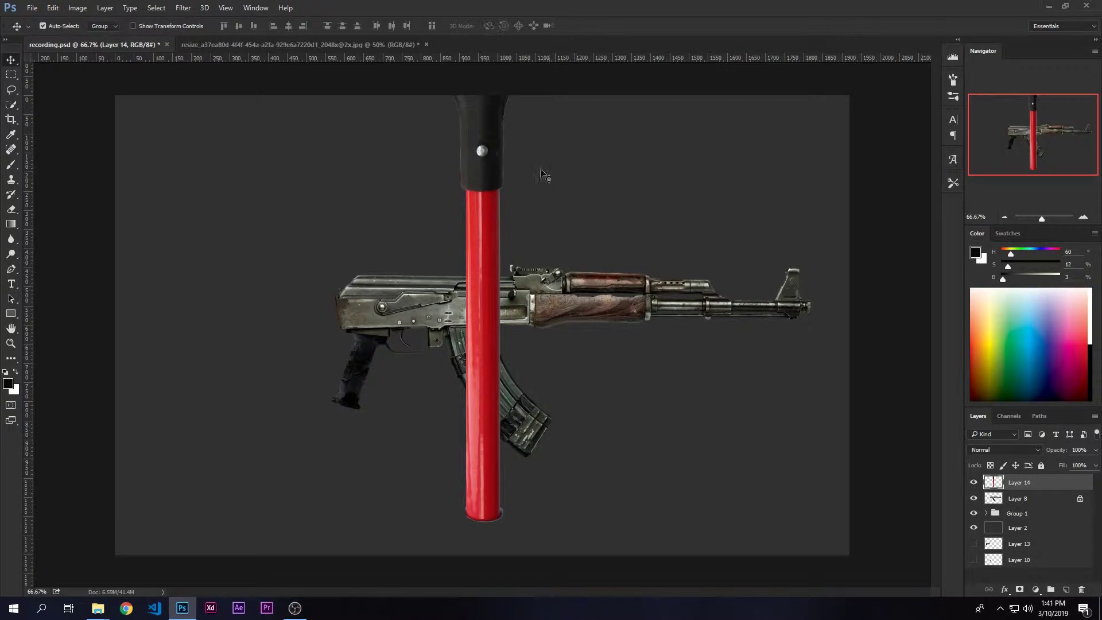
pyautogui.hotkey('ctrl', 't')
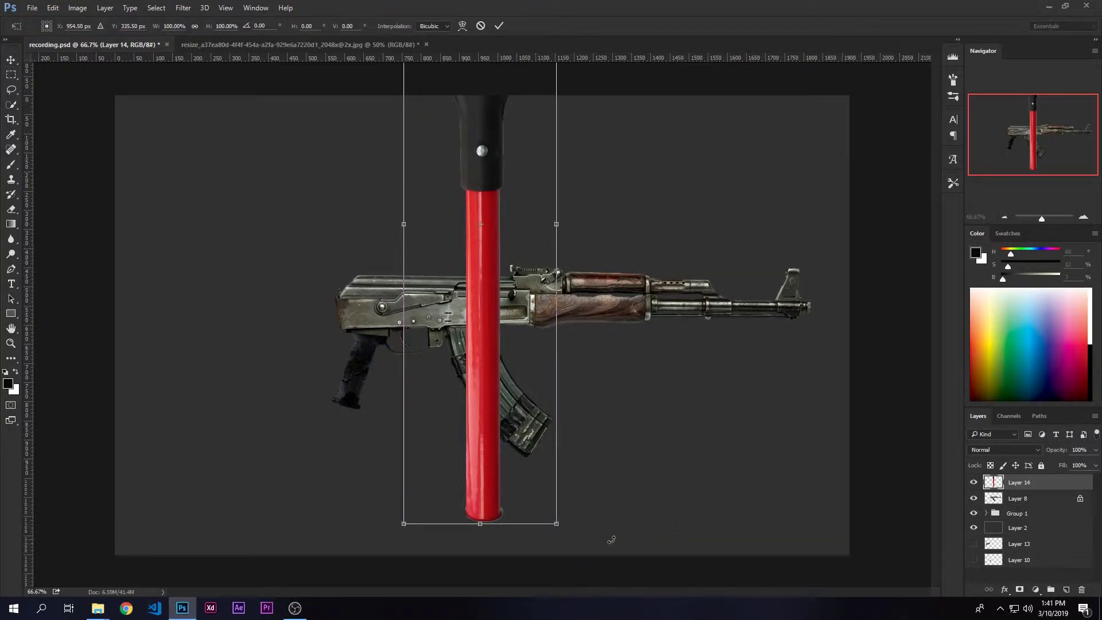
pyautogui.moveTo(611, 539); pyautogui.dragTo(670, 172)
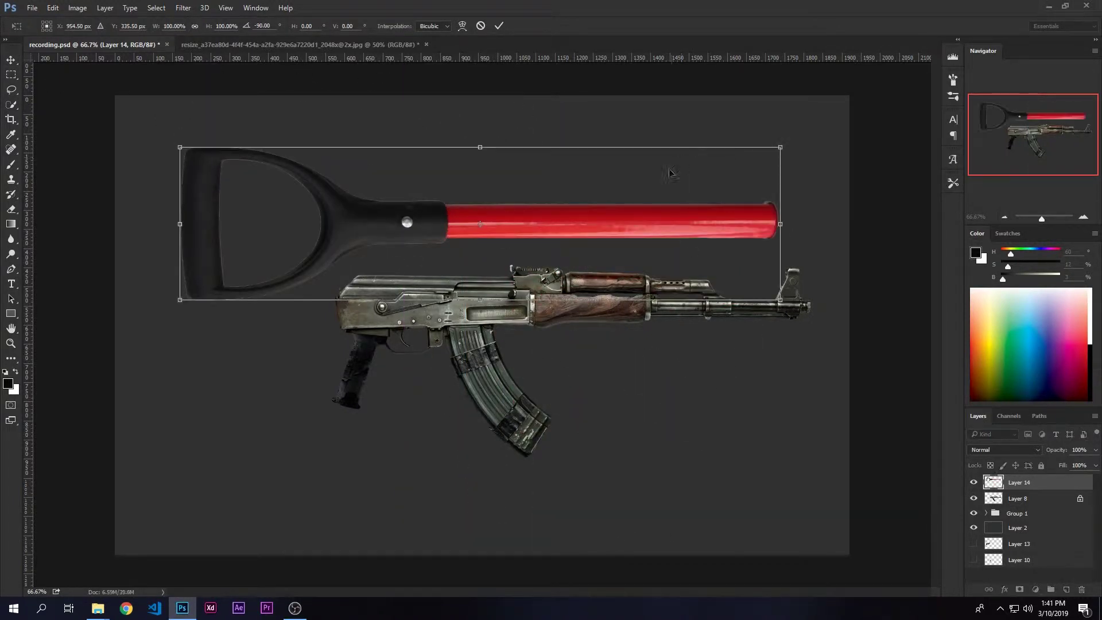
pyautogui.moveTo(528, 234); pyautogui.dragTo(499, 207)
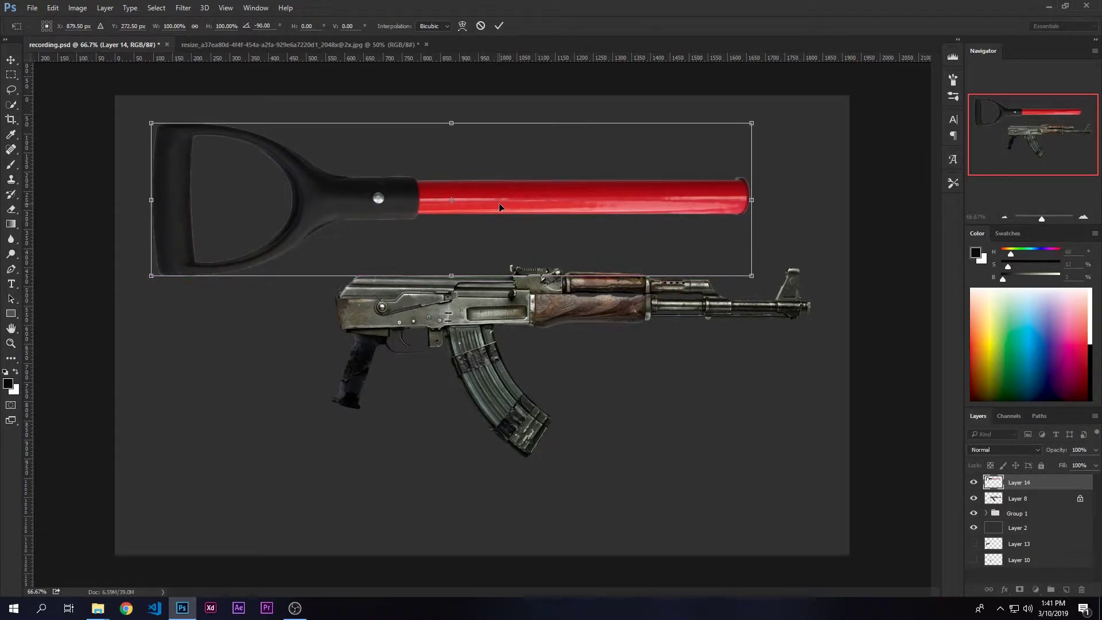
pyautogui.press('Return')
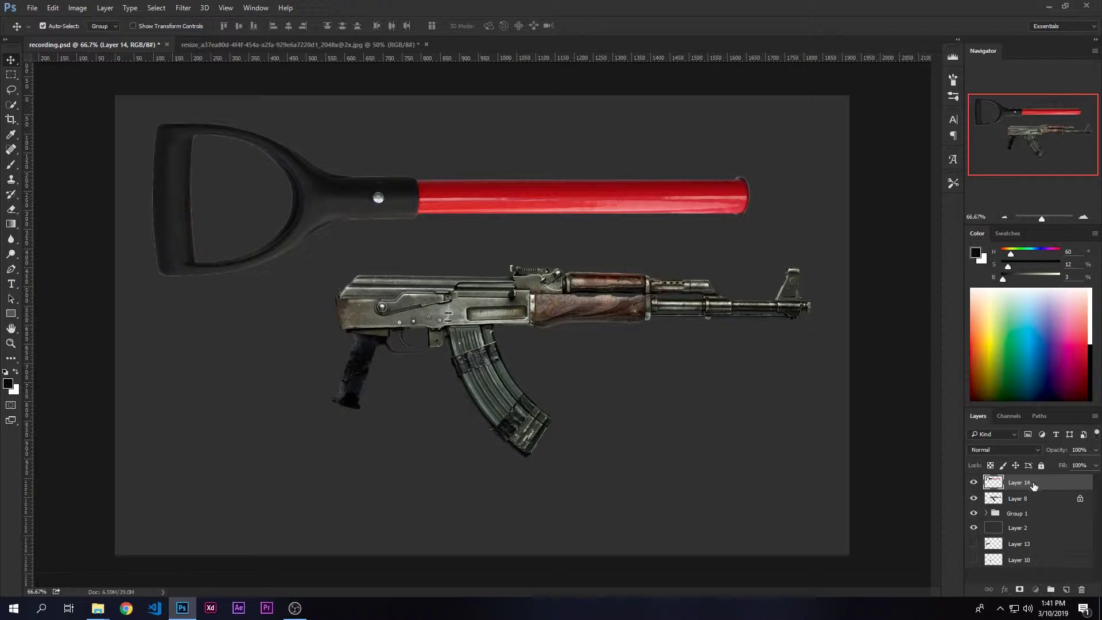
# Step: Place the shovel handle's layer directly below Layer 8 and move the handle behind the receiver in the stock's place
pyautogui.moveTo(1033, 486); pyautogui.dragTo(1027, 507)
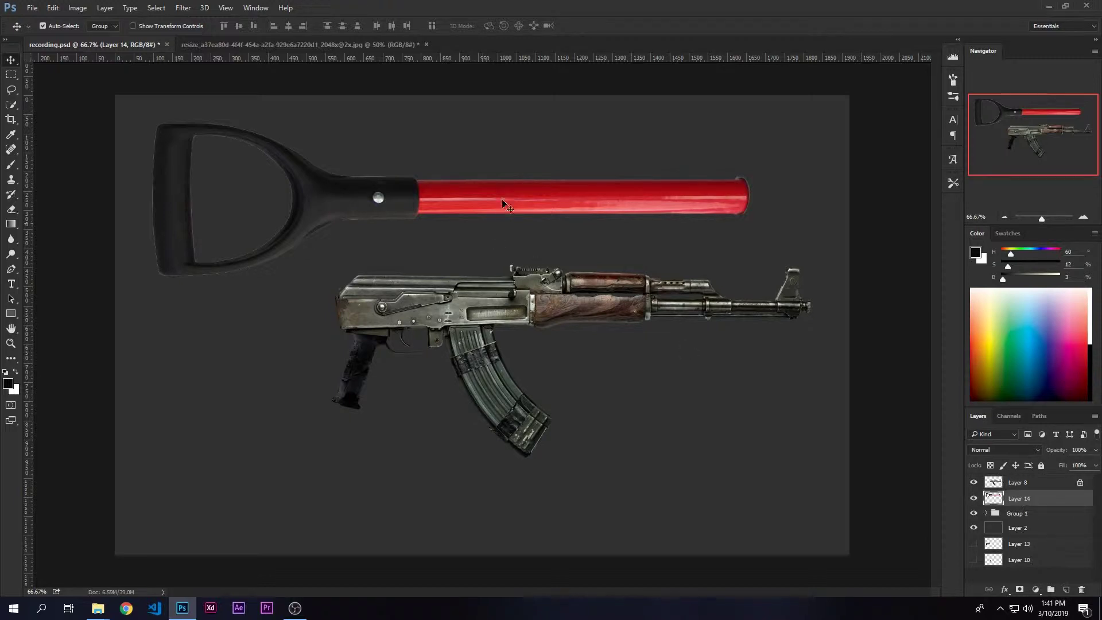
pyautogui.moveTo(544, 199); pyautogui.dragTo(402, 313)
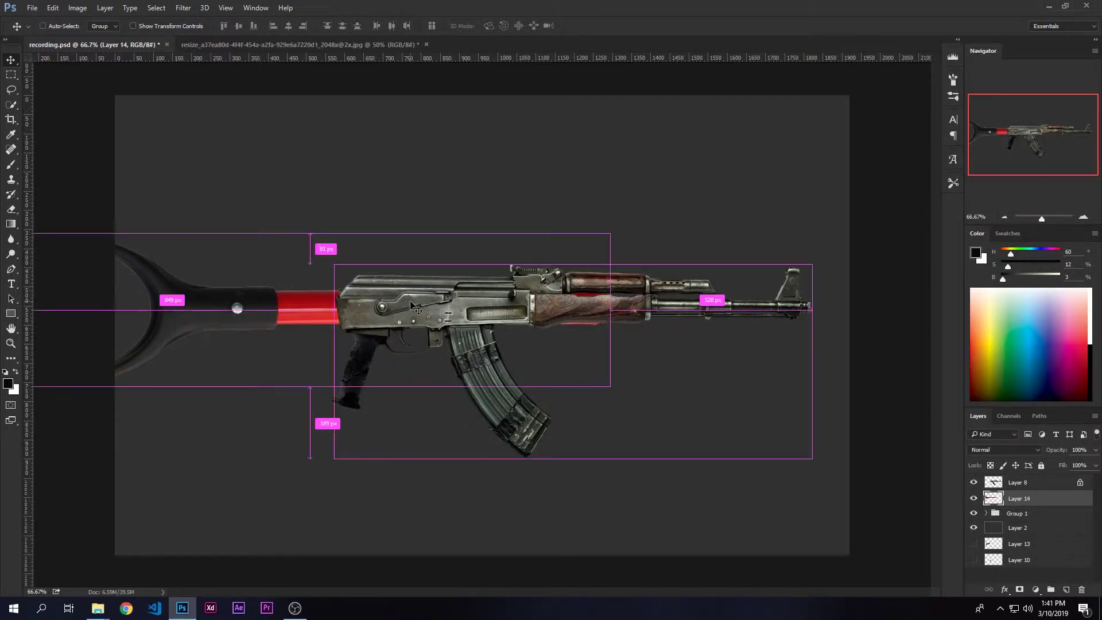
# Step: Scale the shovel handle to about 63.5% and position it so the red shaft meets the receiver's rear end
pyautogui.hotkey('ctrl', 't')
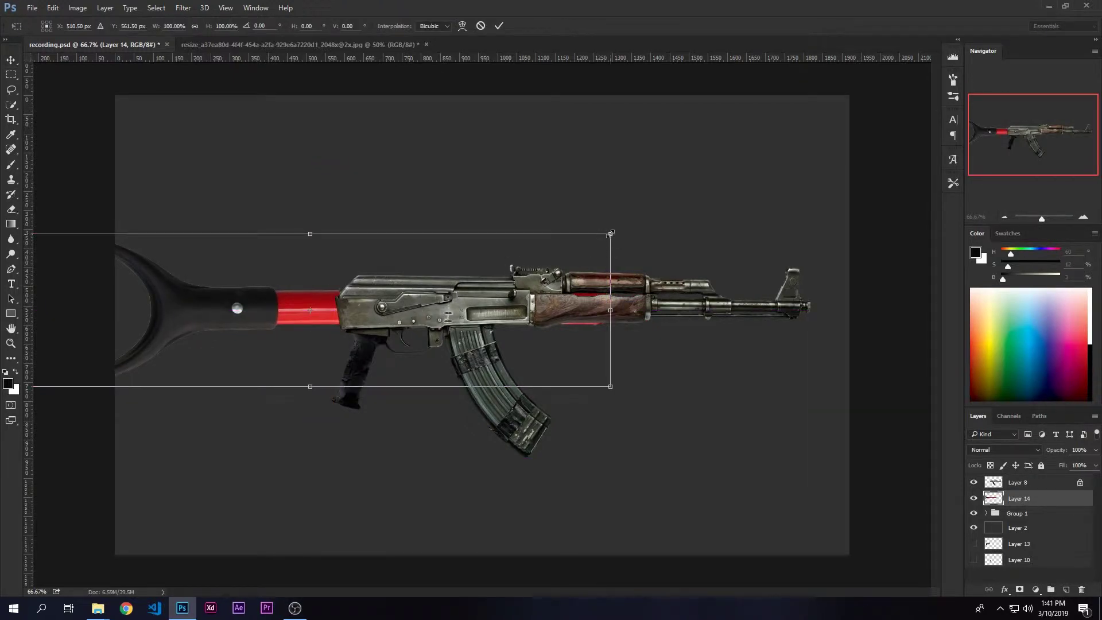
pyautogui.moveTo(610, 233); pyautogui.dragTo(500, 262)
pyautogui.moveTo(421, 305); pyautogui.dragTo(439, 305)
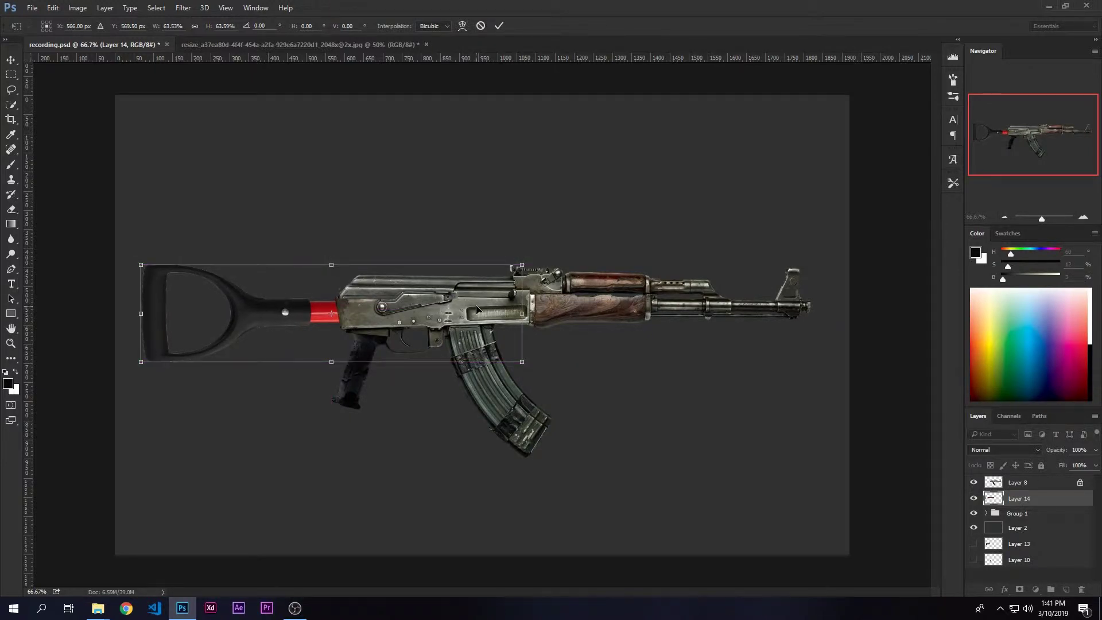
pyautogui.press('Return')
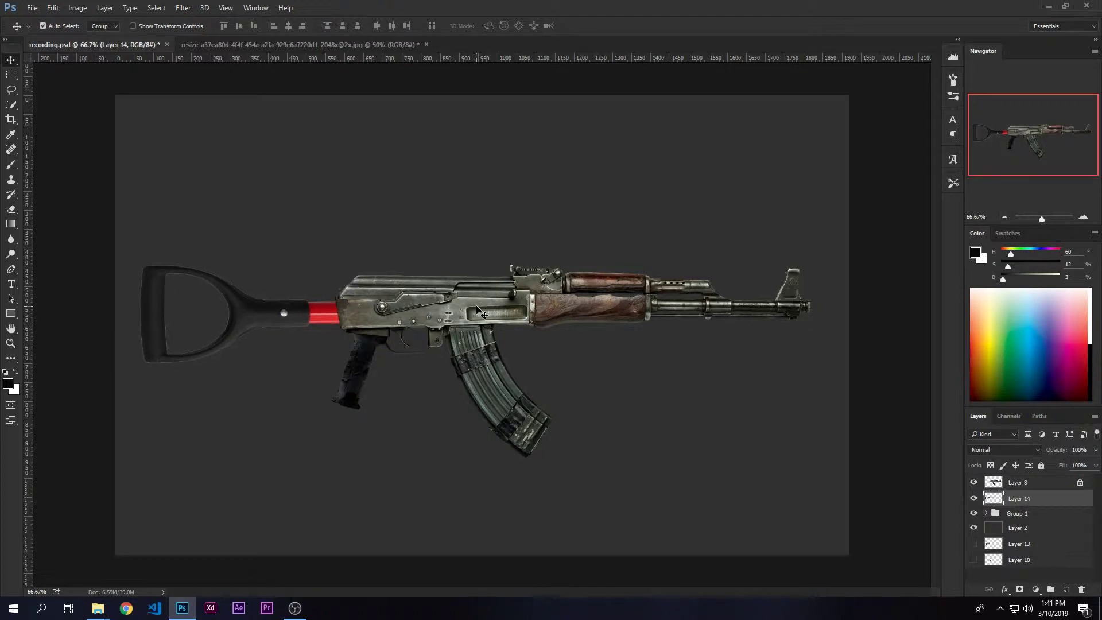
# Step: Nudge the shovel handle horizontally to fine-tune how much red shaft extends from the receiver
pyautogui.press('Left')
pyautogui.press('Left')
pyautogui.press('Left')
pyautogui.press('Left')
pyautogui.press('Left')
pyautogui.press('Left')
pyautogui.press('Right')
pyautogui.press('Right')
pyautogui.press('Right')
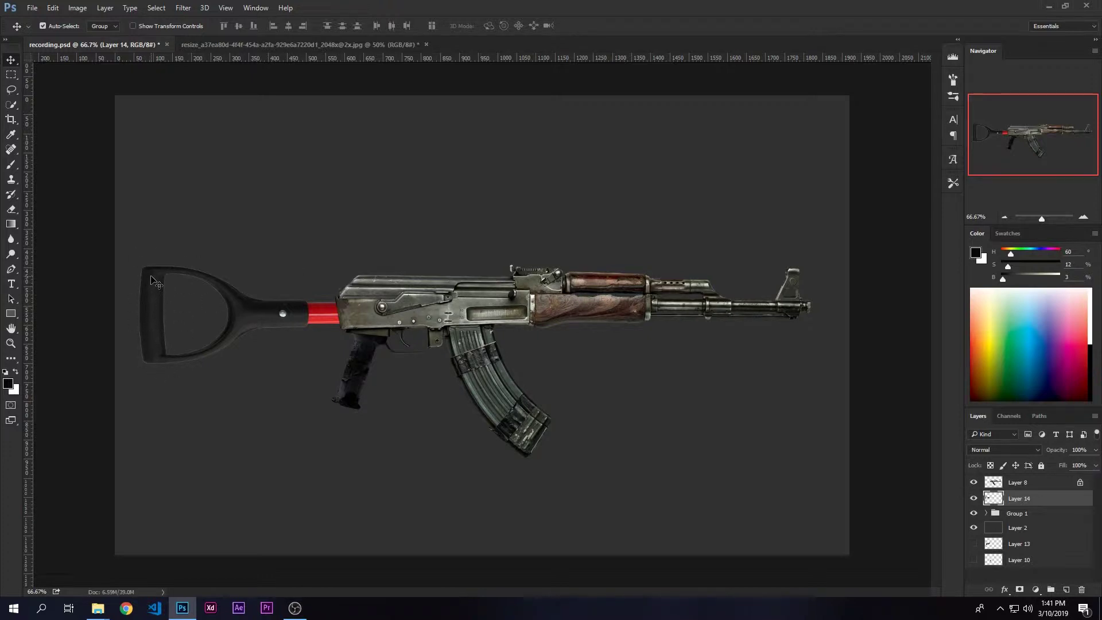
pyautogui.hotkey('ctrl', '+')
pyautogui.moveTo(366, 303); pyautogui.dragTo(555, 281)
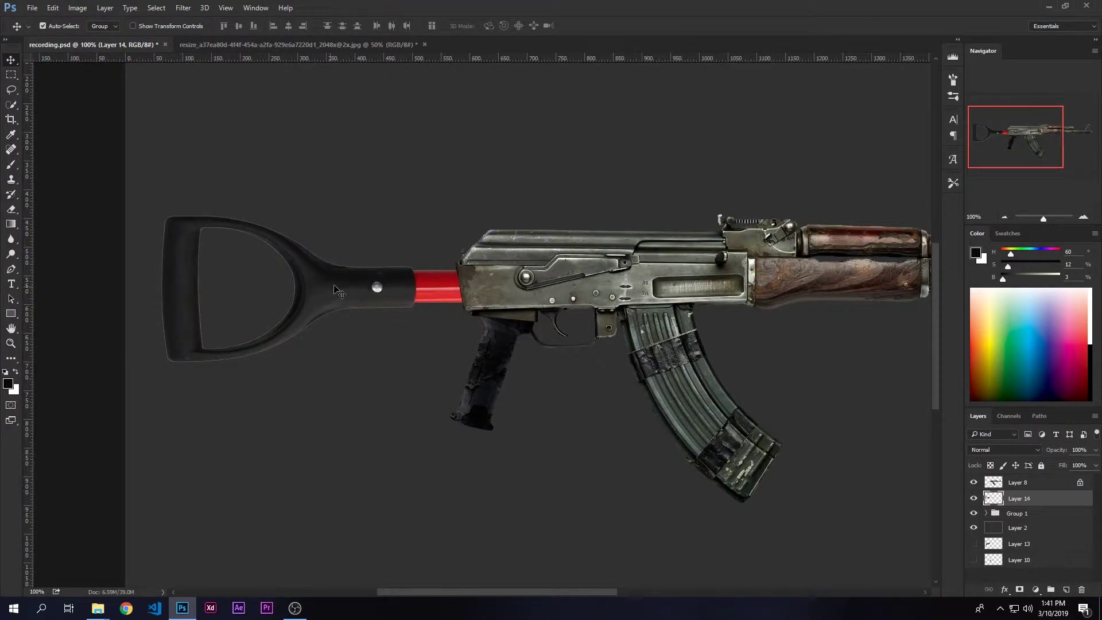
# Step: Defringe the edges of the shovel handle's layer to remove the light outline
pyautogui.click(77, 8)
pyautogui.moveTo(105, 8)
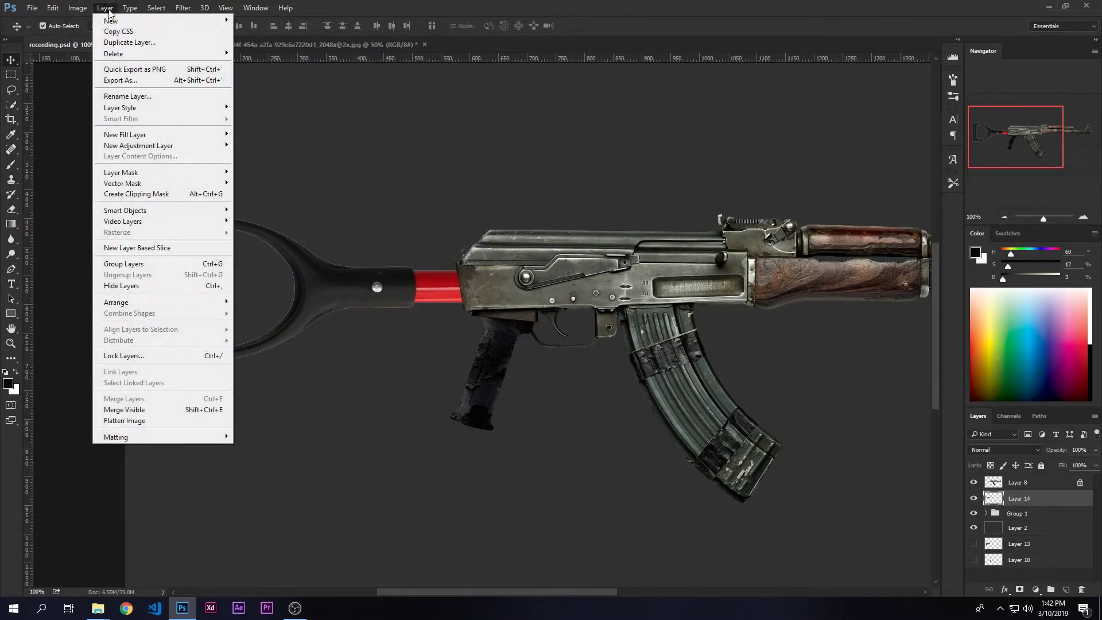
pyautogui.moveTo(190, 443)
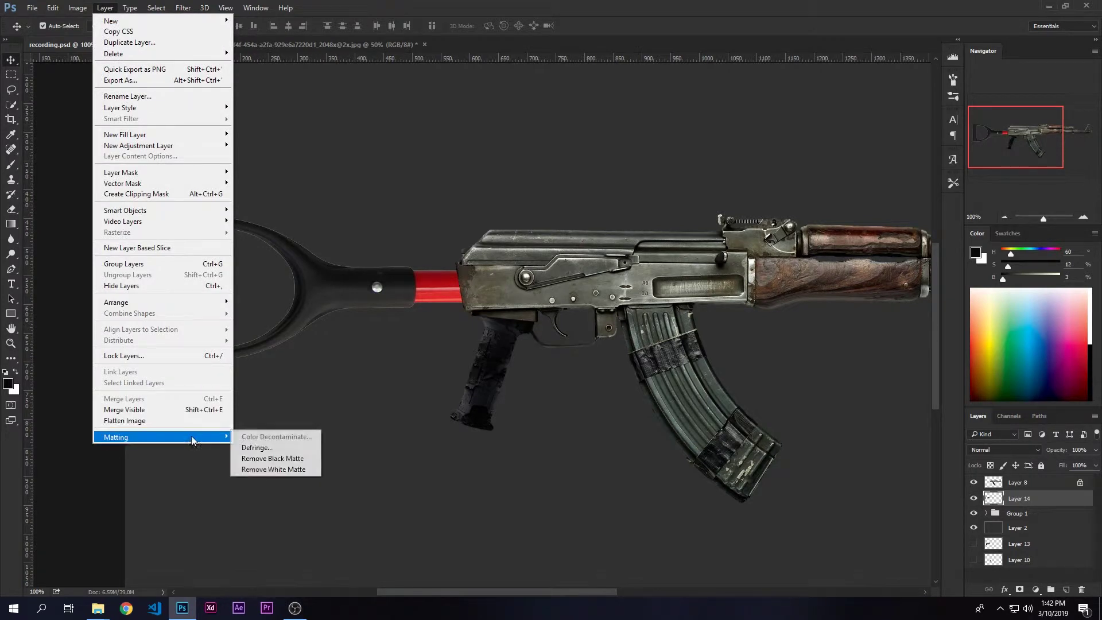
pyautogui.click(278, 447)
pyautogui.click(597, 204)
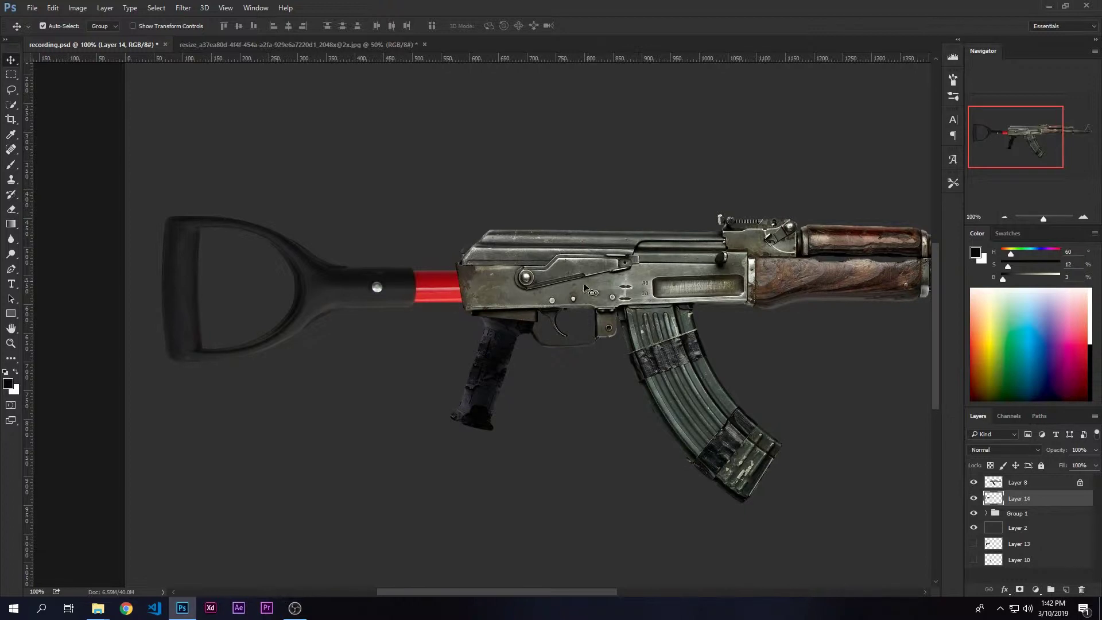
# Step: Shift the hue of the shovel handle's layer by +43 to turn its red shaft yellow
pyautogui.moveTo(572, 261); pyautogui.dragTo(487, 290)
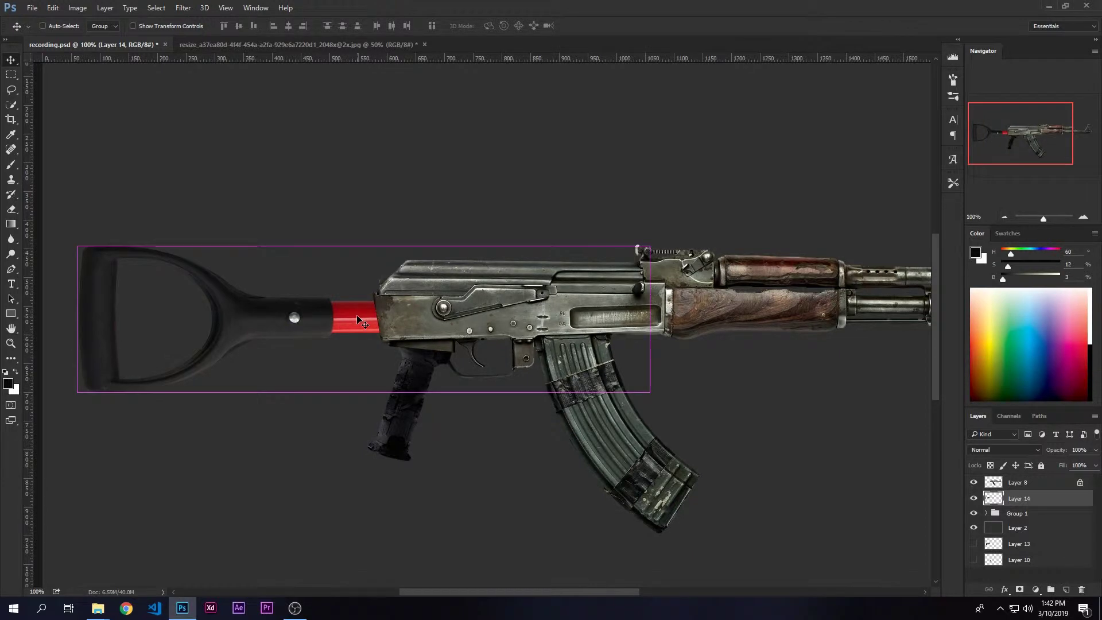
pyautogui.hotkey('ctrl', 'u')
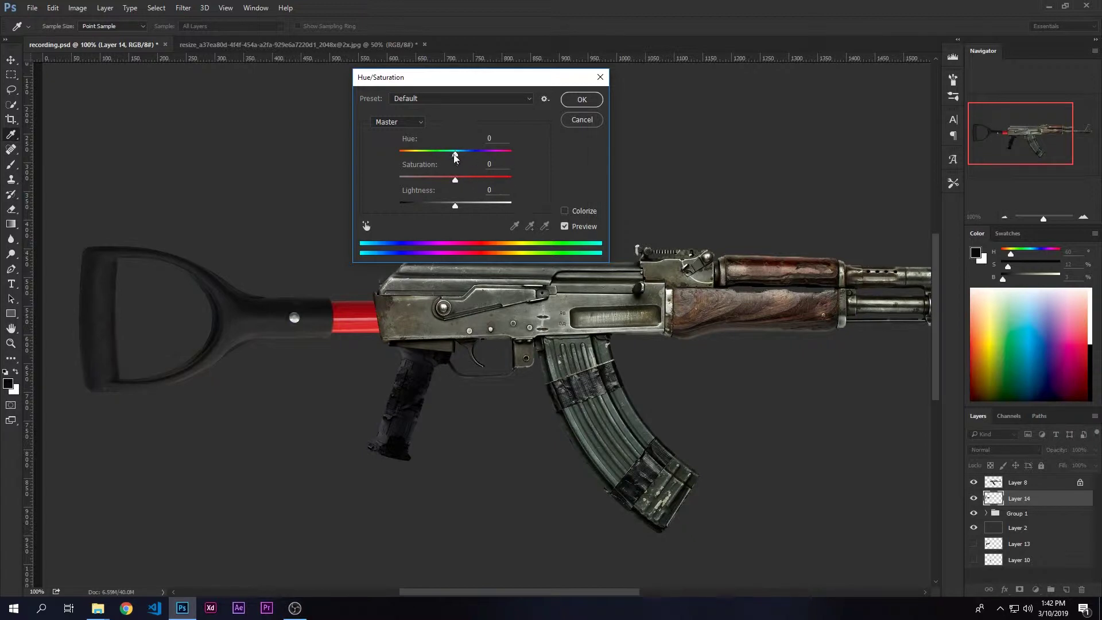
pyautogui.moveTo(455, 156); pyautogui.dragTo(479, 158)
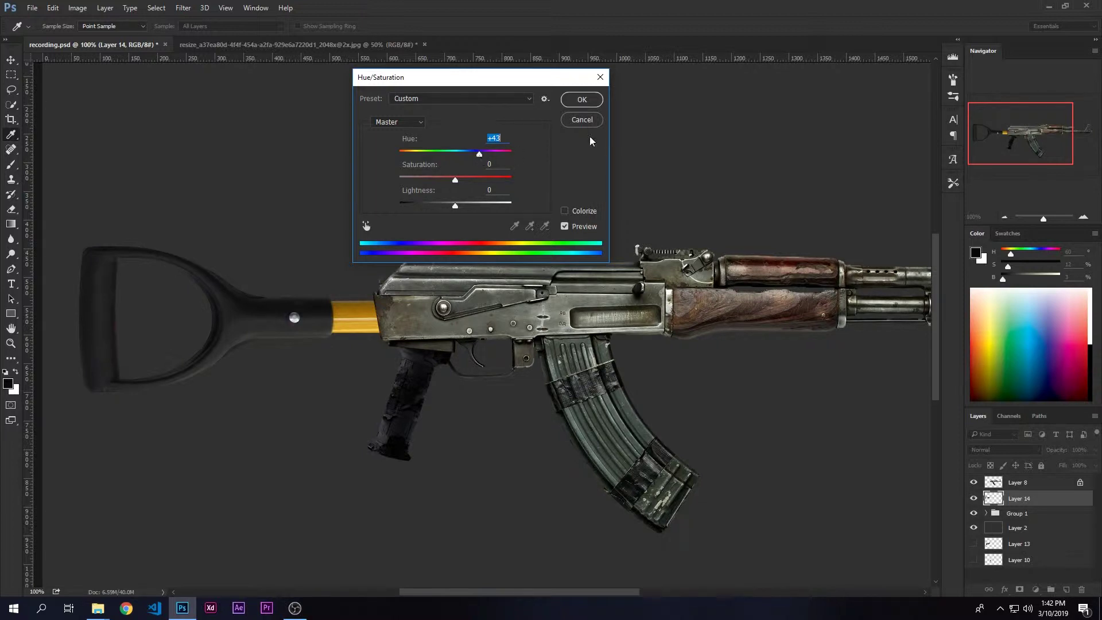
pyautogui.click(581, 100)
pyautogui.press('v')
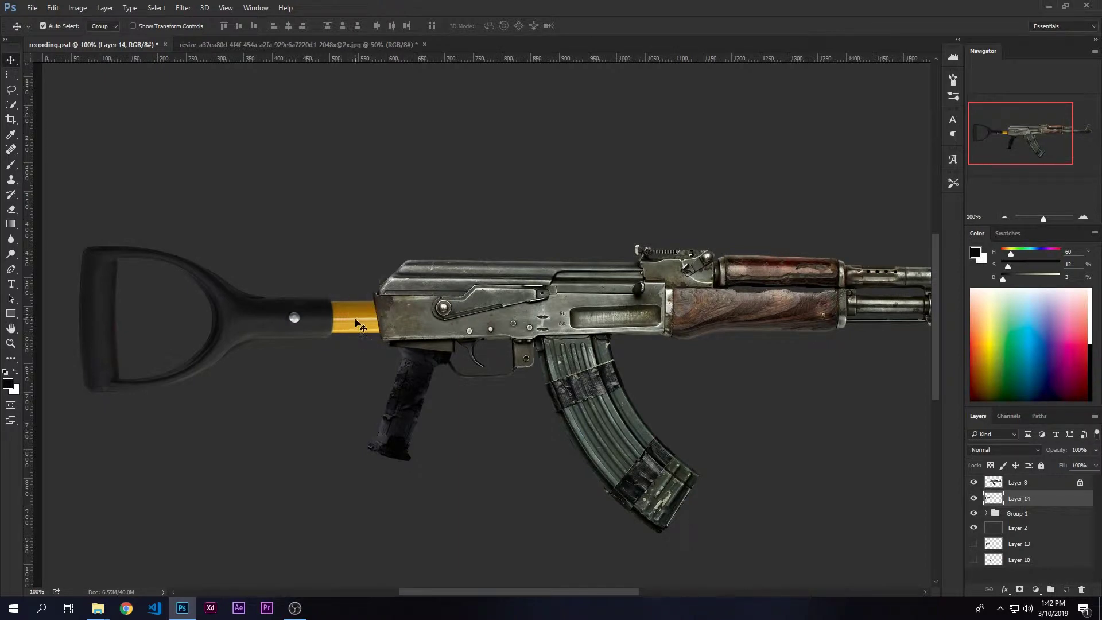
# Step: Close the source shovel image without saving its changes
pyautogui.click(319, 42)
pyautogui.click(425, 46)
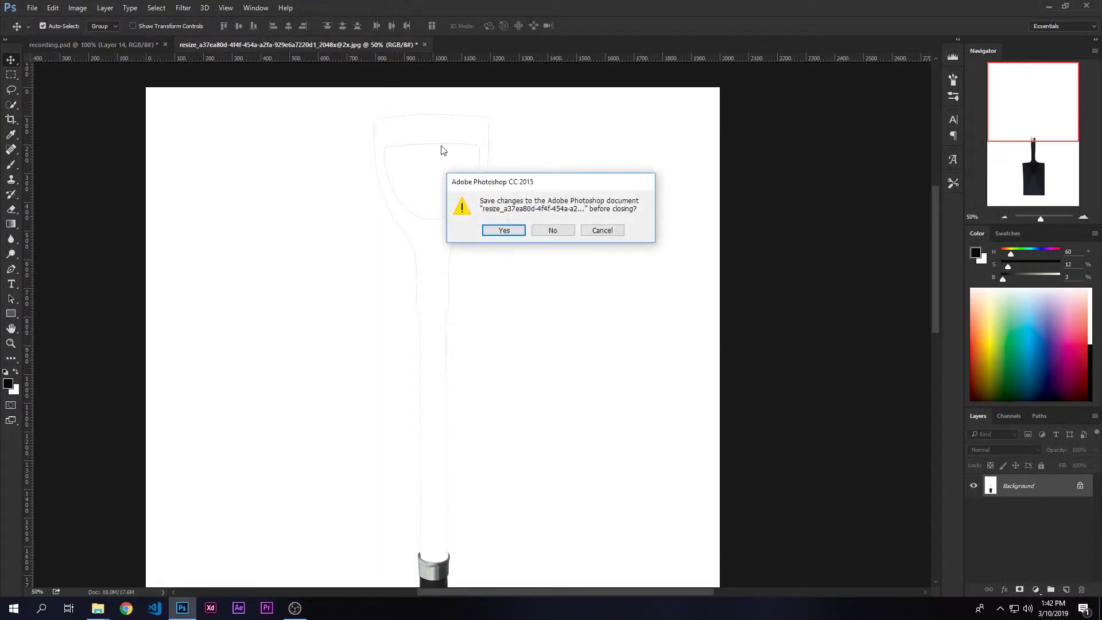
pyautogui.click(549, 232)
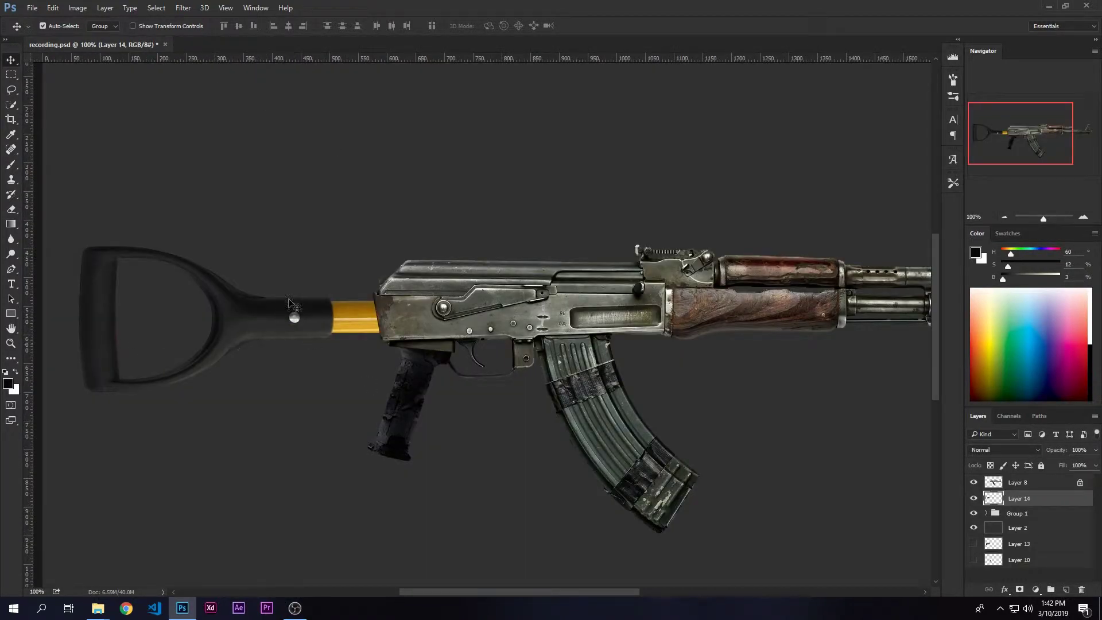
# Step: Place the peeling-paint image 63806a5ccc544cd12a1510559fd47ecf directly above Layer 14 and clip it to the shovel handle
pyautogui.click(183, 613)
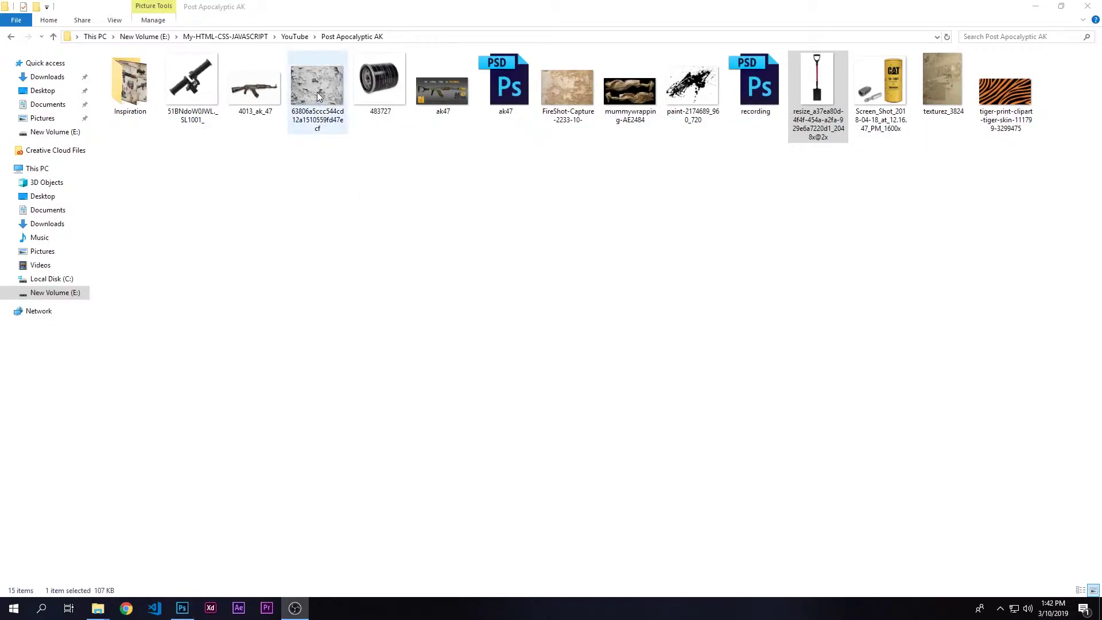
pyautogui.moveTo(319, 83); pyautogui.dragTo(310, 390)
pyautogui.moveTo(310, 386); pyautogui.dragTo(310, 387)
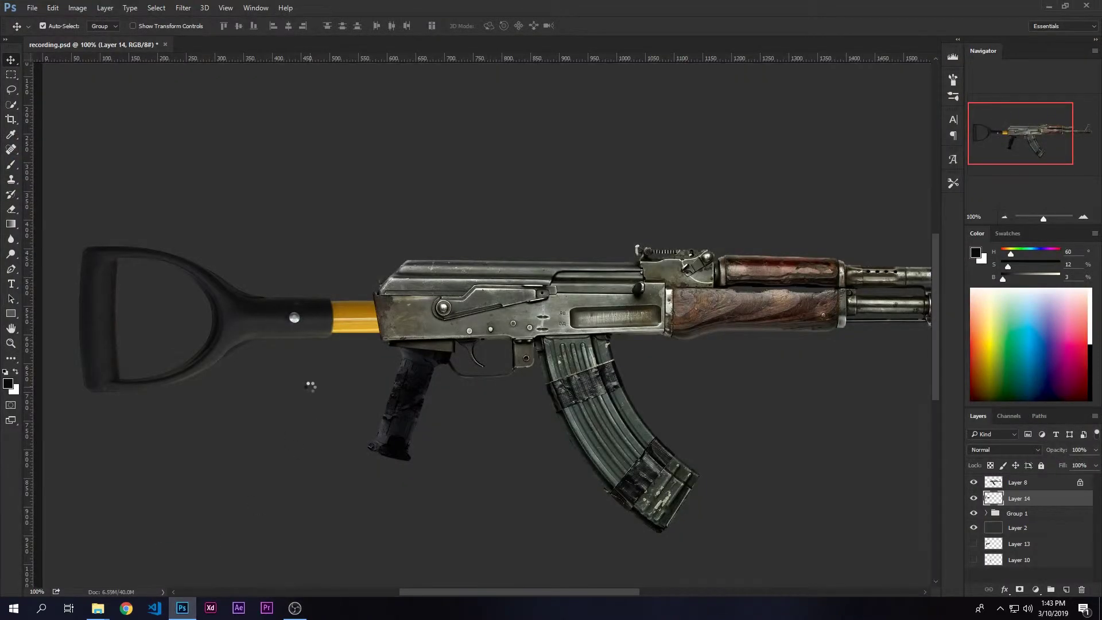
pyautogui.moveTo(400, 209)
pyautogui.mouseDown()
pyautogui.moveTo(447, 148)
pyautogui.moveTo(382, 229)
pyautogui.moveTo(379, 261)
pyautogui.mouseUp()
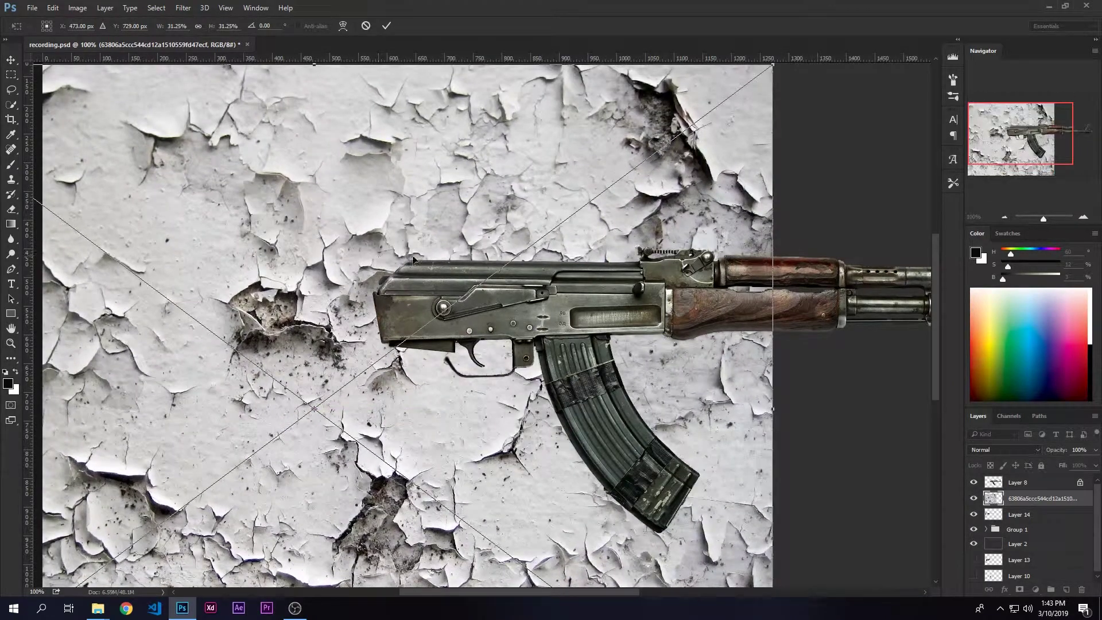
pyautogui.press('Return')
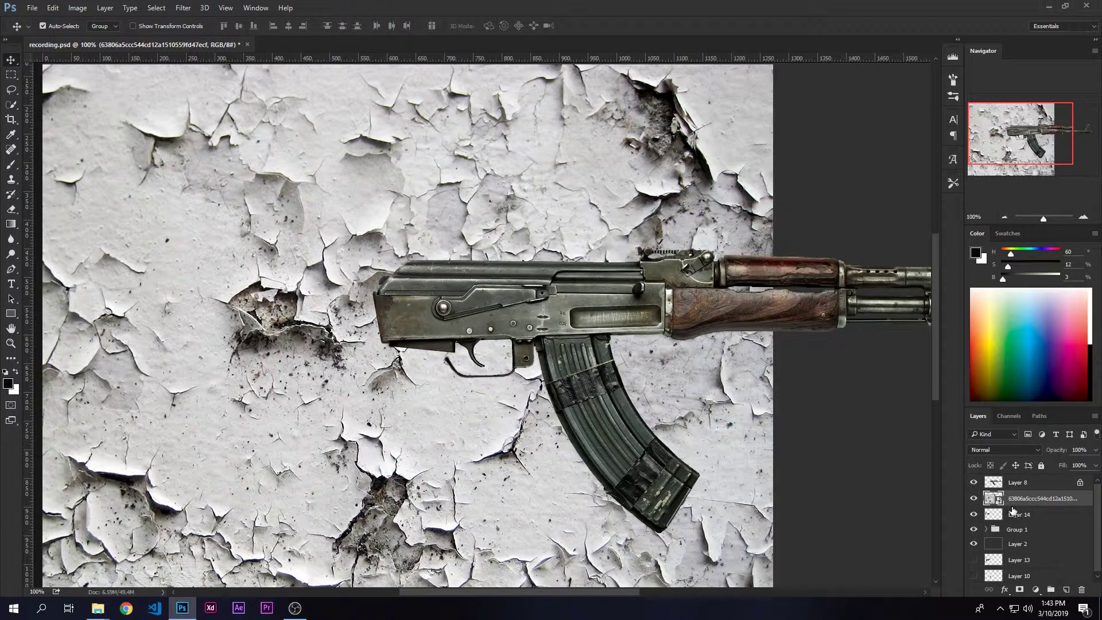
pyautogui.moveTo(1013, 507); pyautogui.dragTo(1011, 504)
pyautogui.keyDown('alt'); pyautogui.click(1011, 503); pyautogui.keyUp('alt')
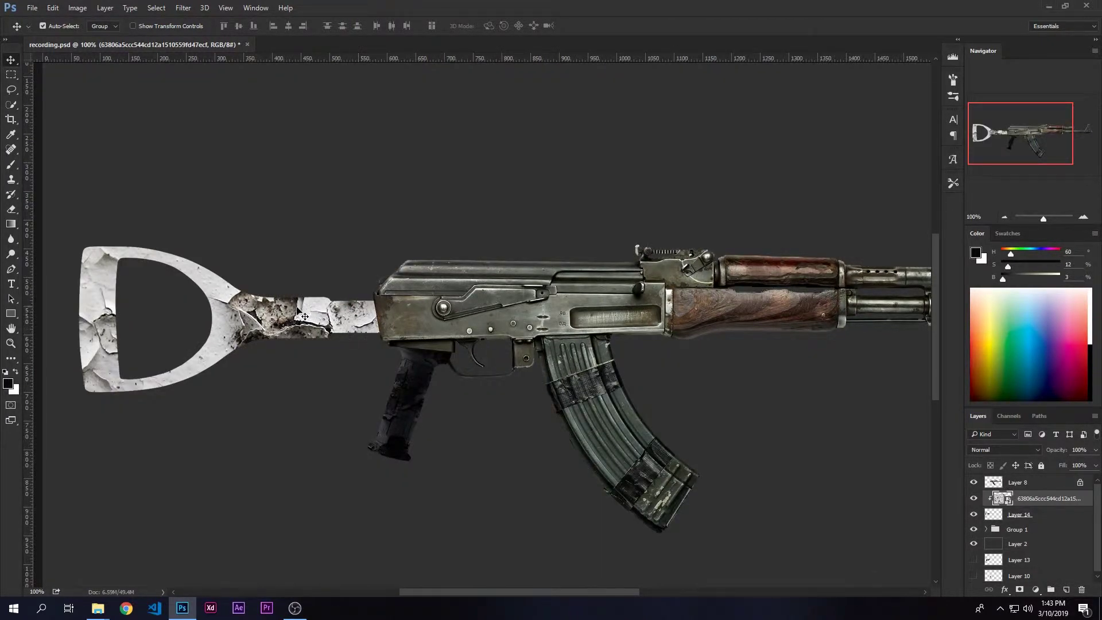
# Step: Scale the clipped peeling-paint texture to about 17.79% and position it so its cracks cover the whole shovel handle
pyautogui.hotkey('ctrl', 't')
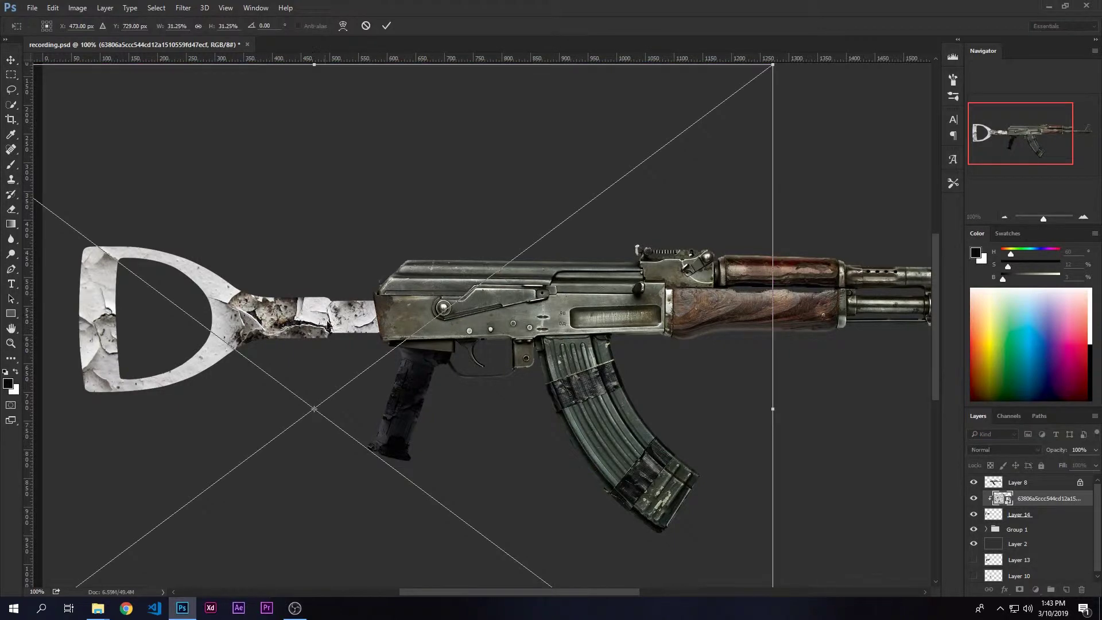
pyautogui.moveTo(771, 66); pyautogui.dragTo(531, 158)
pyautogui.moveTo(478, 315); pyautogui.dragTo(448, 143)
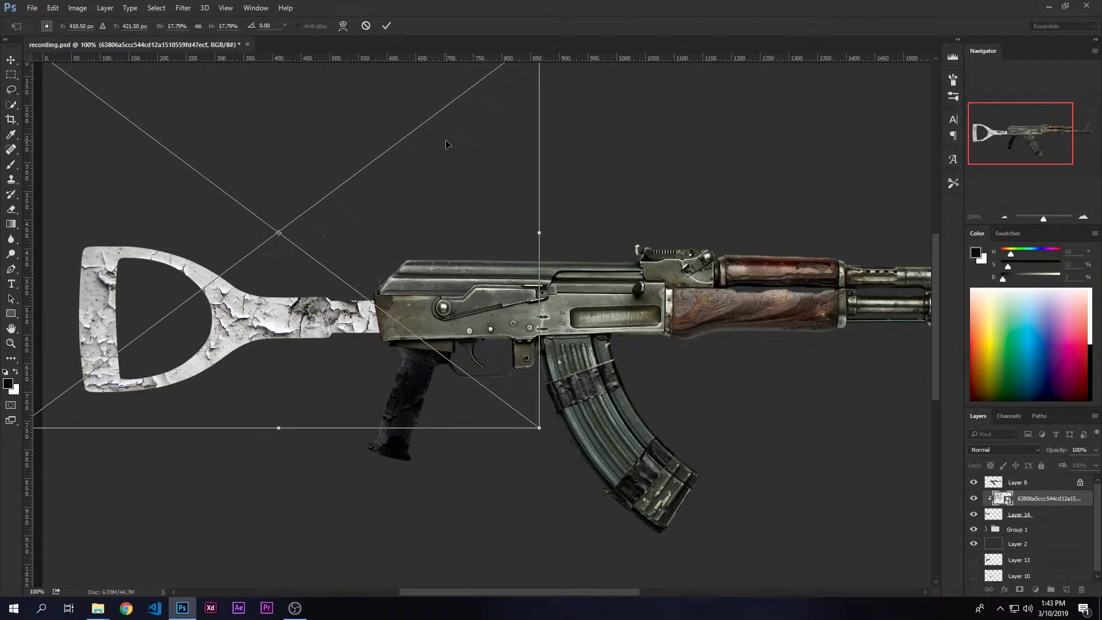
pyautogui.press('Return')
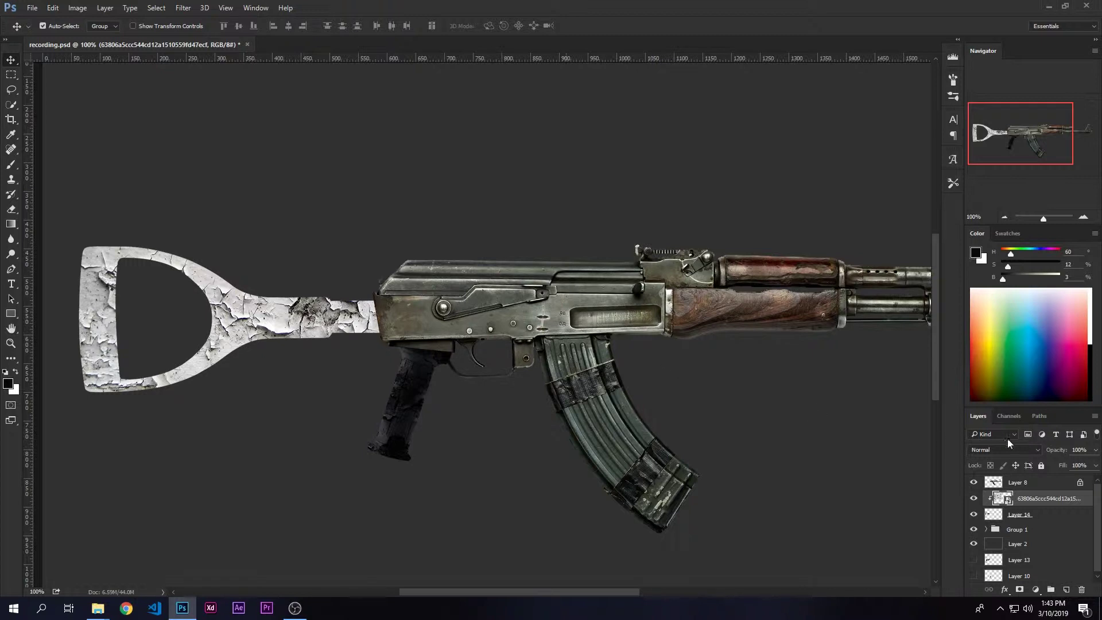
# Step: Set the peeling-paint texture layer's blend mode to Multiply and keep that layer selected
pyautogui.click(993, 449)
pyautogui.press('Escape')
pyautogui.press('Down')
pyautogui.press('Down')
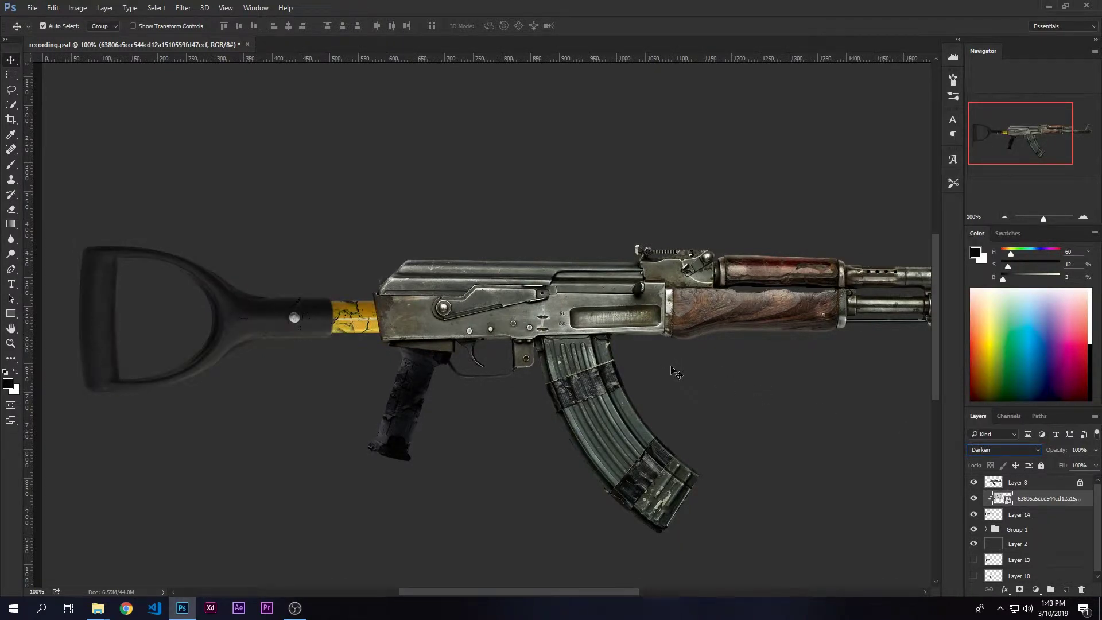
pyautogui.press('Down')
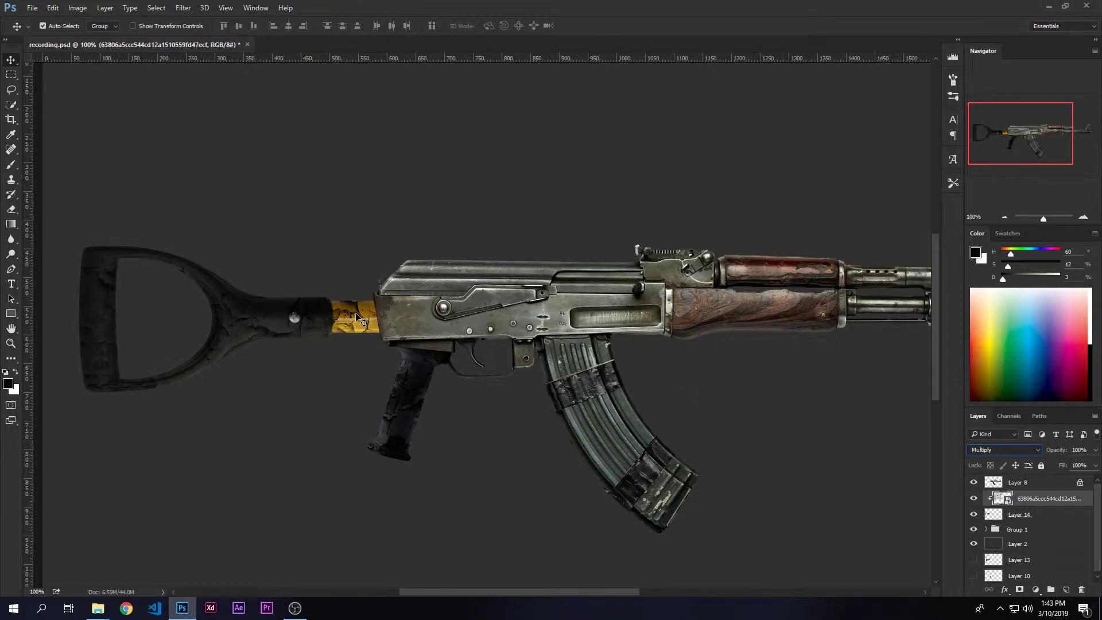
pyautogui.click(918, 475)
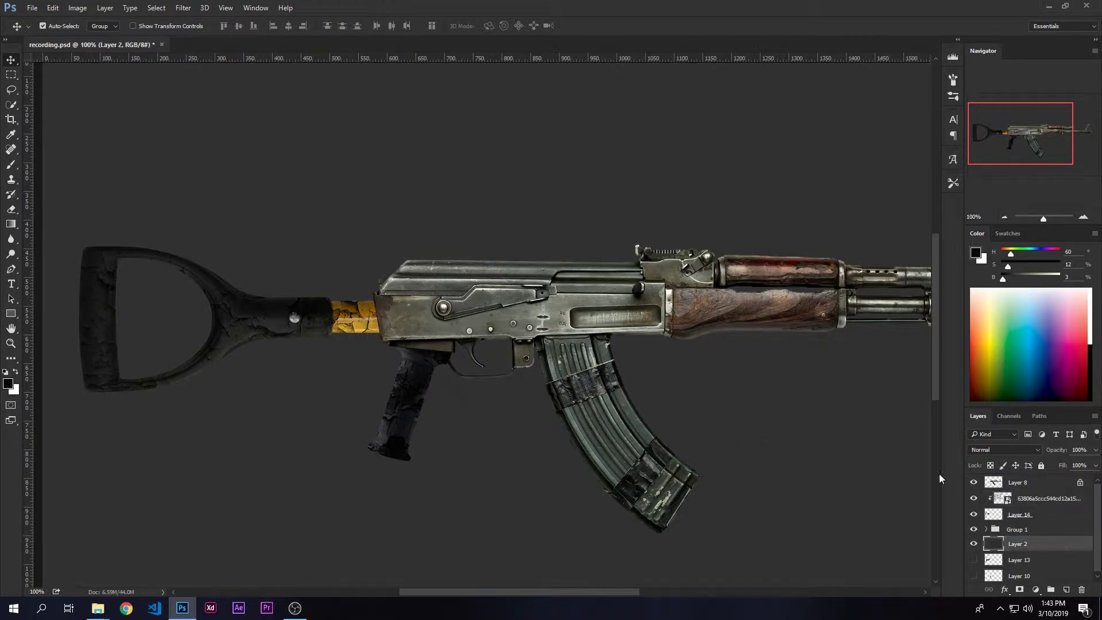
pyautogui.click(1042, 498)
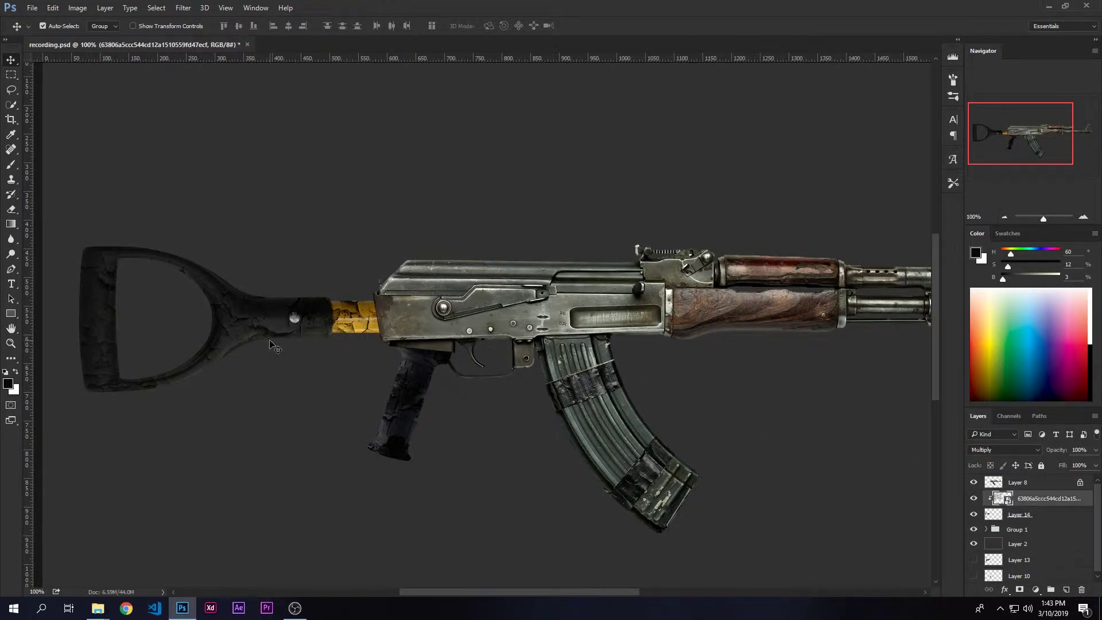
# Step: Reposition the peeling-paint texture at its current scale until its cracks fall well across the black grip and the yellow shaft
pyautogui.hotkey('ctrl', '+')
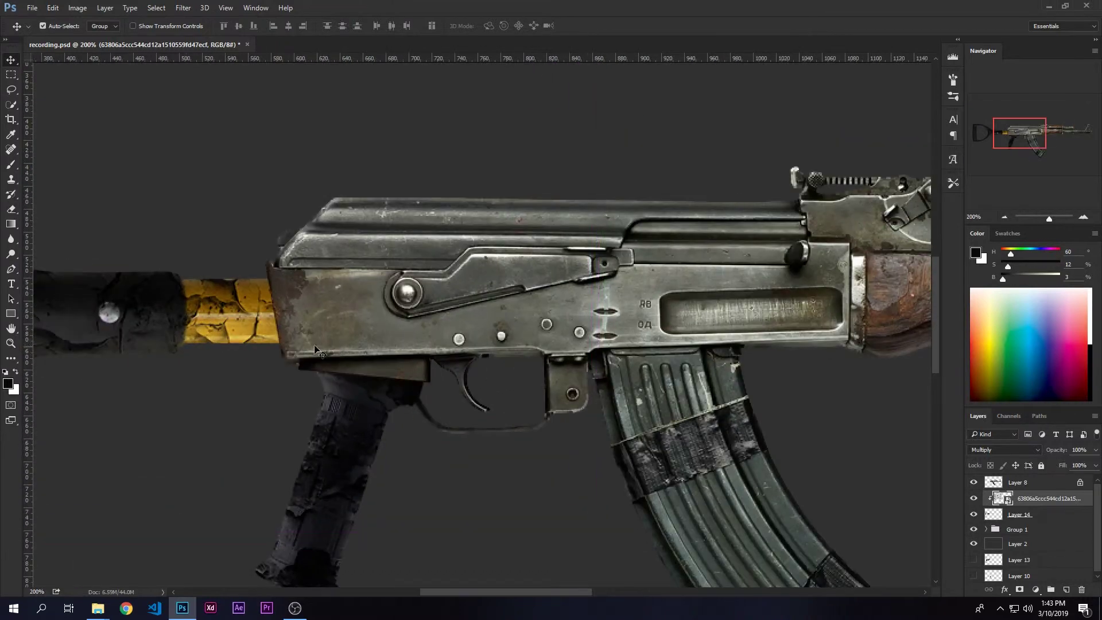
pyautogui.moveTo(298, 347); pyautogui.dragTo(679, 346)
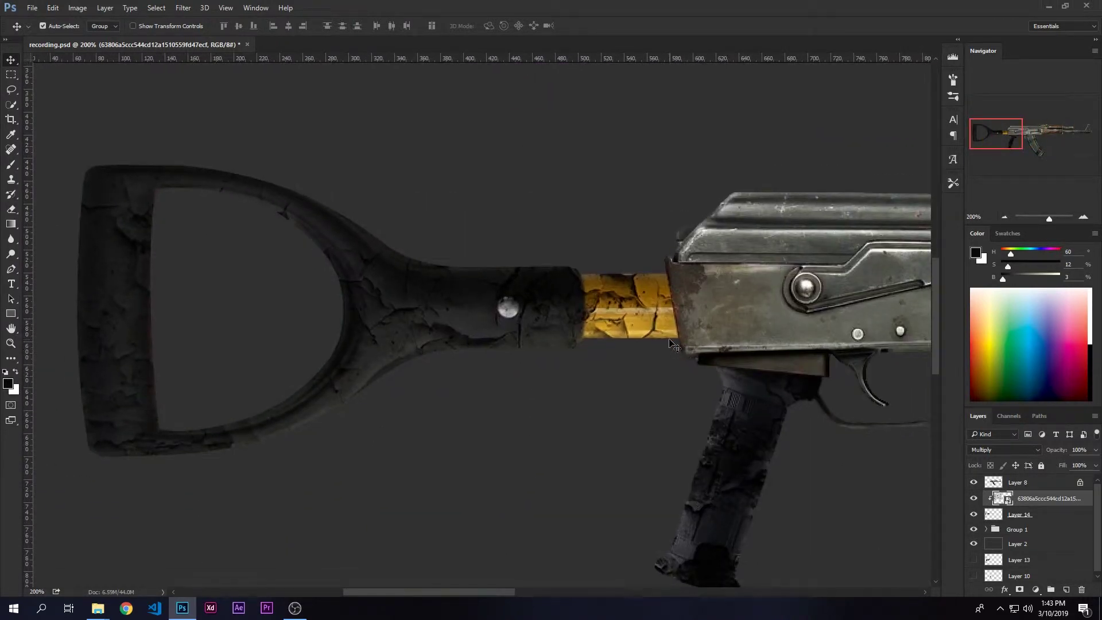
pyautogui.hotkey('ctrl', 't')
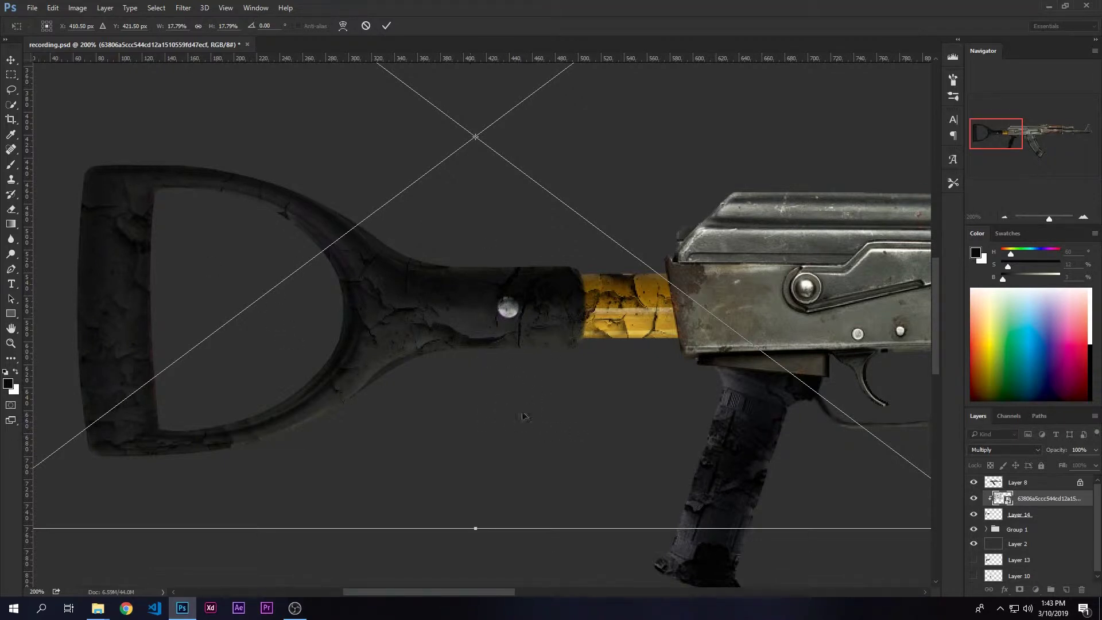
pyautogui.moveTo(498, 439); pyautogui.dragTo(708, 255)
pyautogui.moveTo(665, 397); pyautogui.dragTo(554, 241)
pyautogui.moveTo(586, 423); pyautogui.dragTo(778, 454)
pyautogui.moveTo(549, 395); pyautogui.dragTo(498, 339)
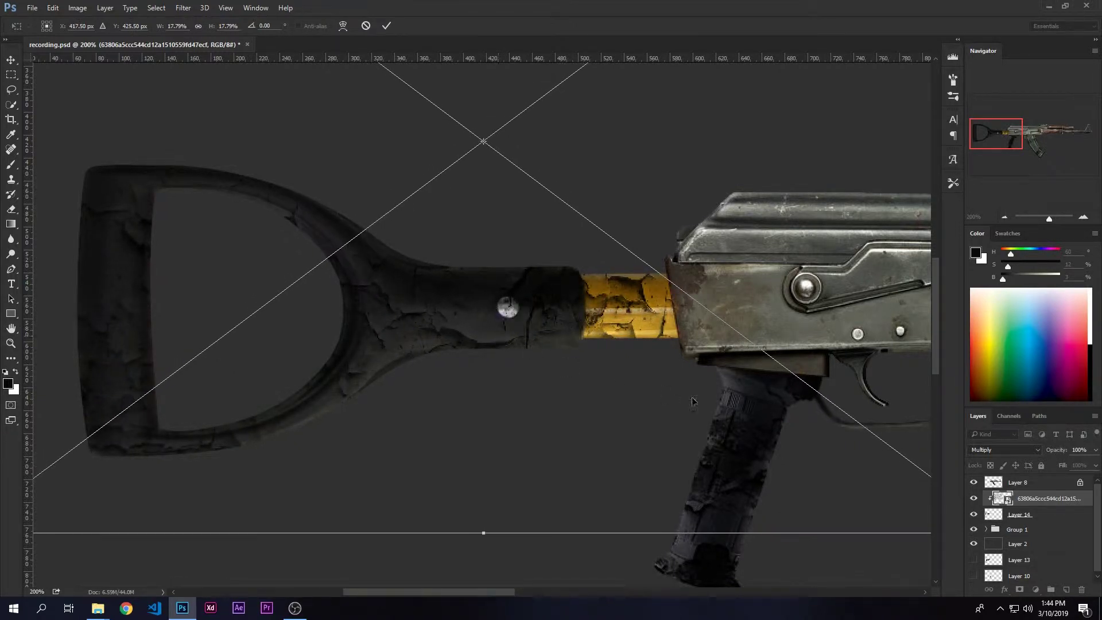
pyautogui.moveTo(560, 415); pyautogui.dragTo(541, 460)
pyautogui.moveTo(581, 316); pyautogui.dragTo(496, 345)
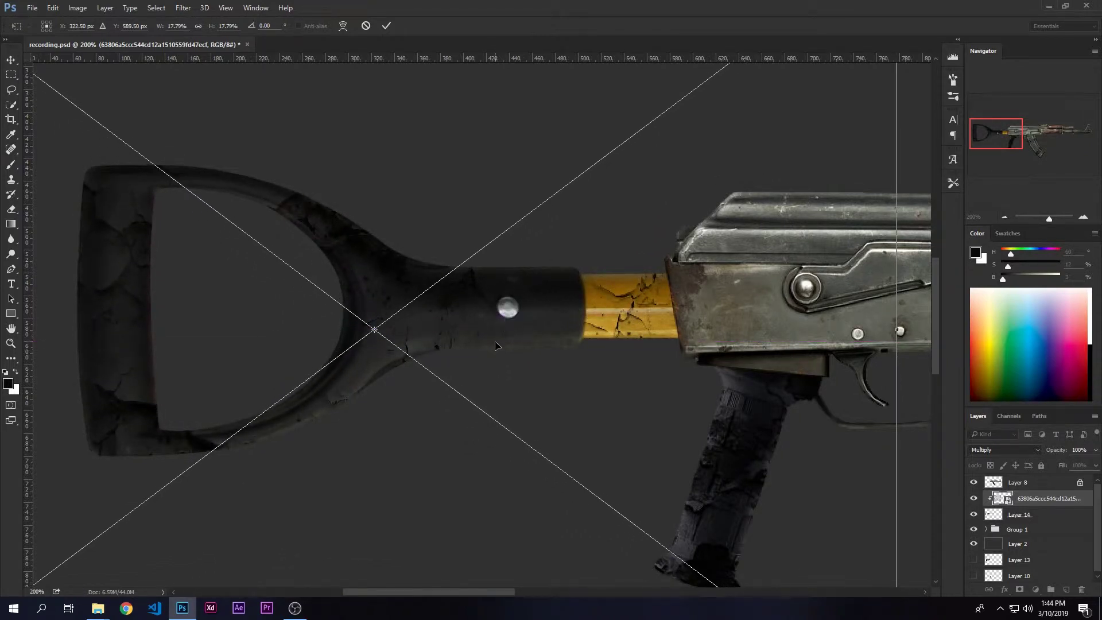
pyautogui.press('Return')
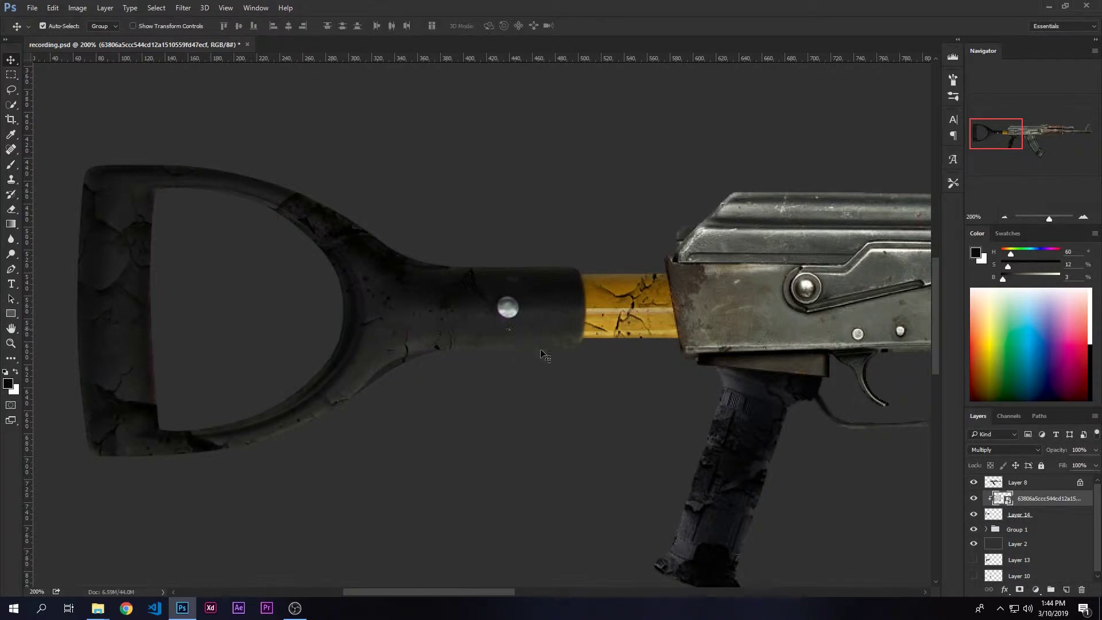
pyautogui.hotkey('ctrl', 't')
pyautogui.moveTo(611, 218); pyautogui.dragTo(608, 352)
pyautogui.press('Return')
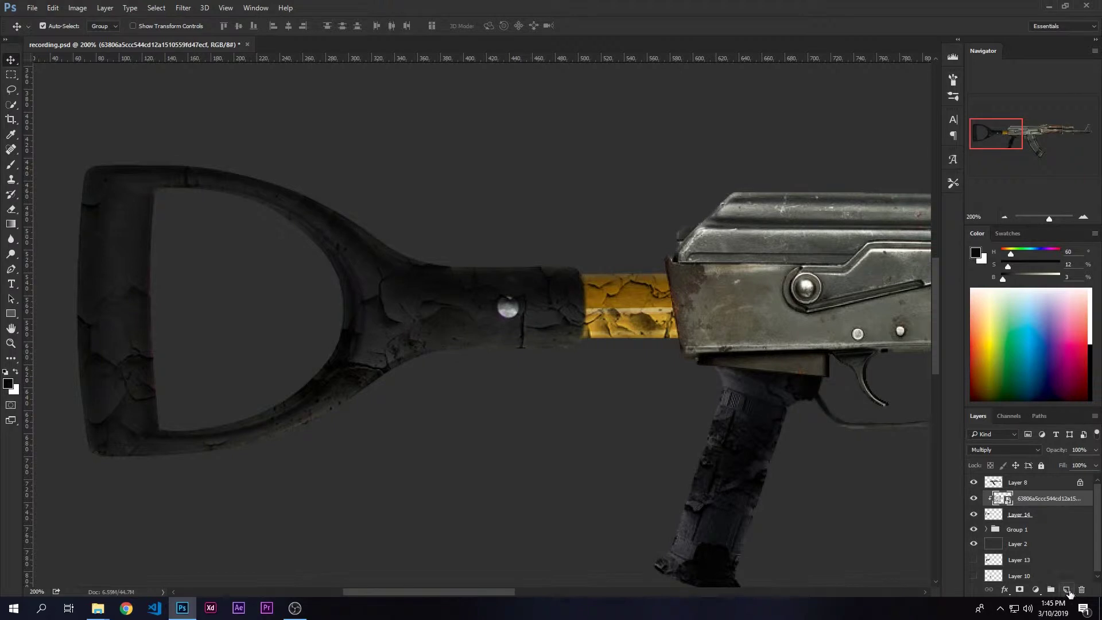
# Step: Add a new layer above the peeling-paint texture and clip it to the shovel handle
pyautogui.click(1066, 589)
pyautogui.keyDown('alt'); pyautogui.click(1014, 505); pyautogui.keyUp('alt')
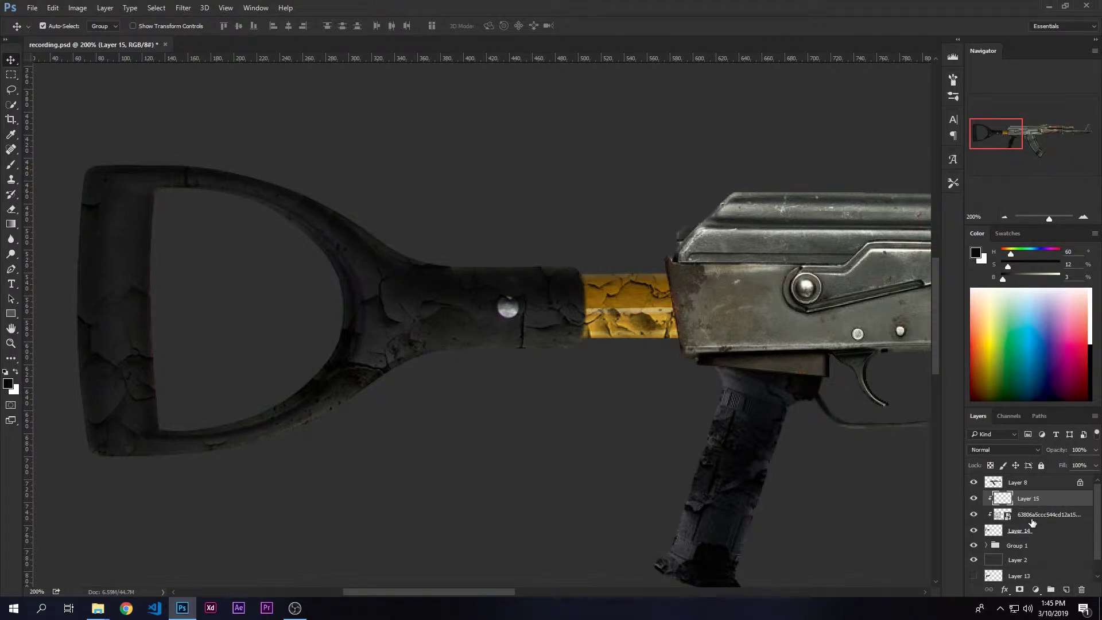
# Step: Use the Brush tool with colours sampled nearby to repaint the shovel grip around the rivet's upper edge
pyautogui.press('b')
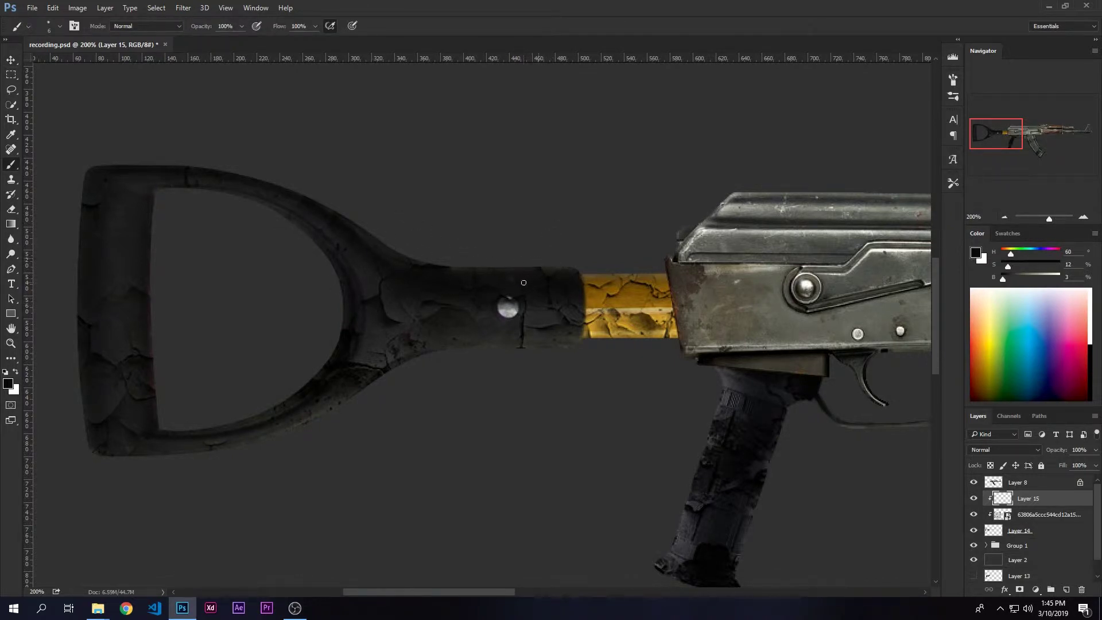
pyautogui.hotkey('ctrl', '+')
pyautogui.hotkey('ctrl', '+')
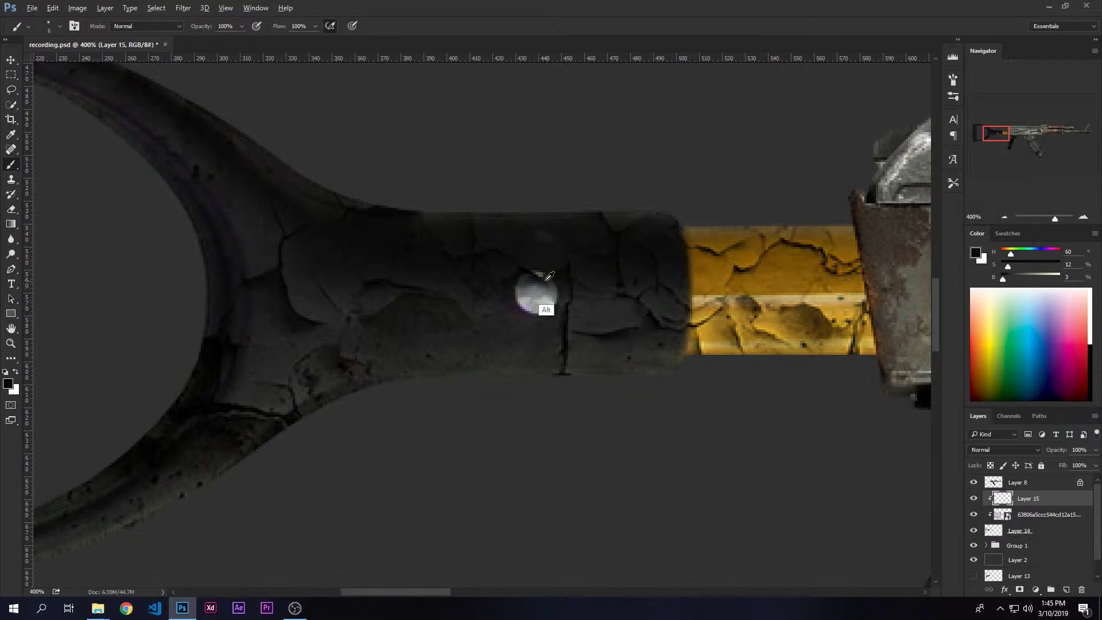
pyautogui.keyDown('alt'); pyautogui.click(526, 278); pyautogui.keyUp('alt')
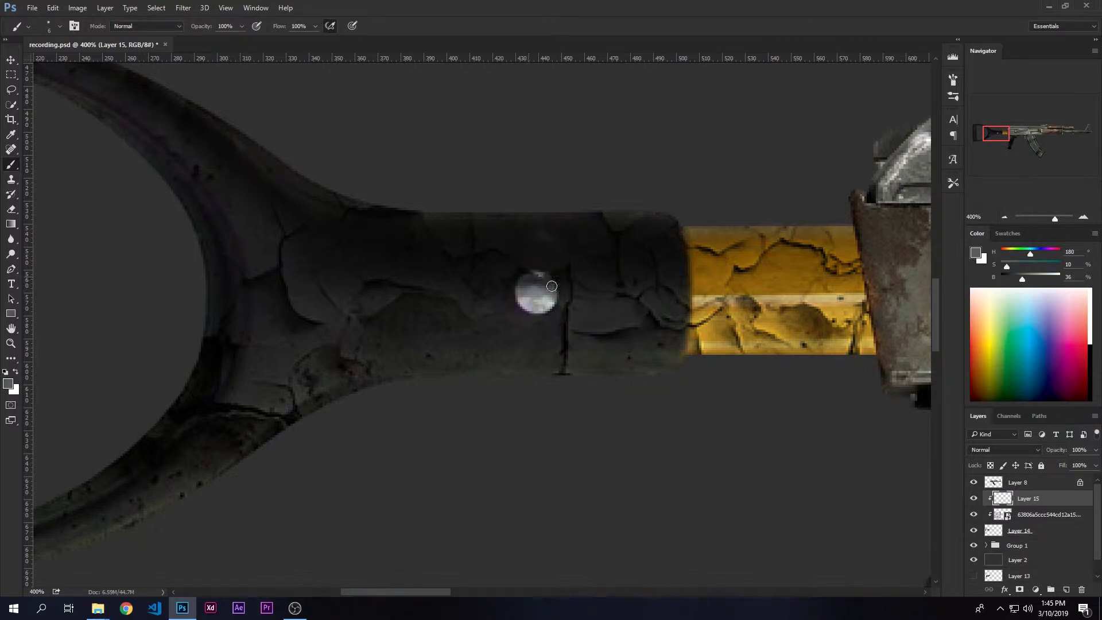
pyautogui.keyDown('alt'); pyautogui.click(547, 263); pyautogui.keyUp('alt')
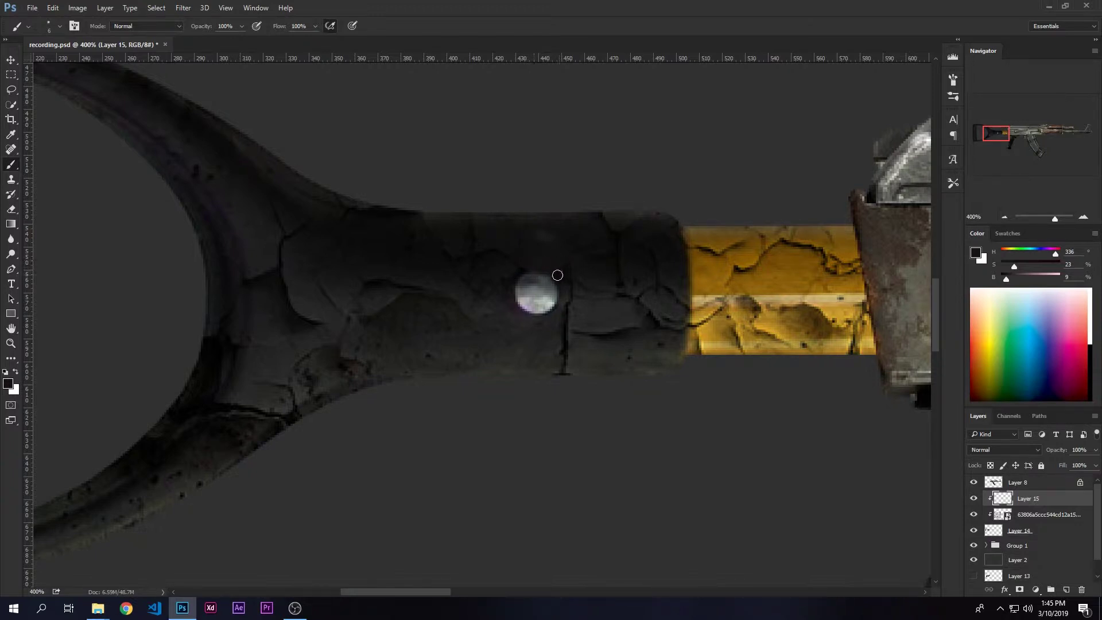
pyautogui.keyDown('alt'); pyautogui.click(529, 285); pyautogui.keyUp('alt')
pyautogui.keyDown('alt'); pyautogui.click(550, 283); pyautogui.keyUp('alt')
# Step: Soften the cracks beside the rivet and the sleeve surface above it, using dark greys sampled from the grip
pyautogui.keyDown('alt'); pyautogui.click(386, 295); pyautogui.keyUp('alt')
pyautogui.keyDown('alt'); pyautogui.click(376, 283); pyautogui.keyUp('alt')
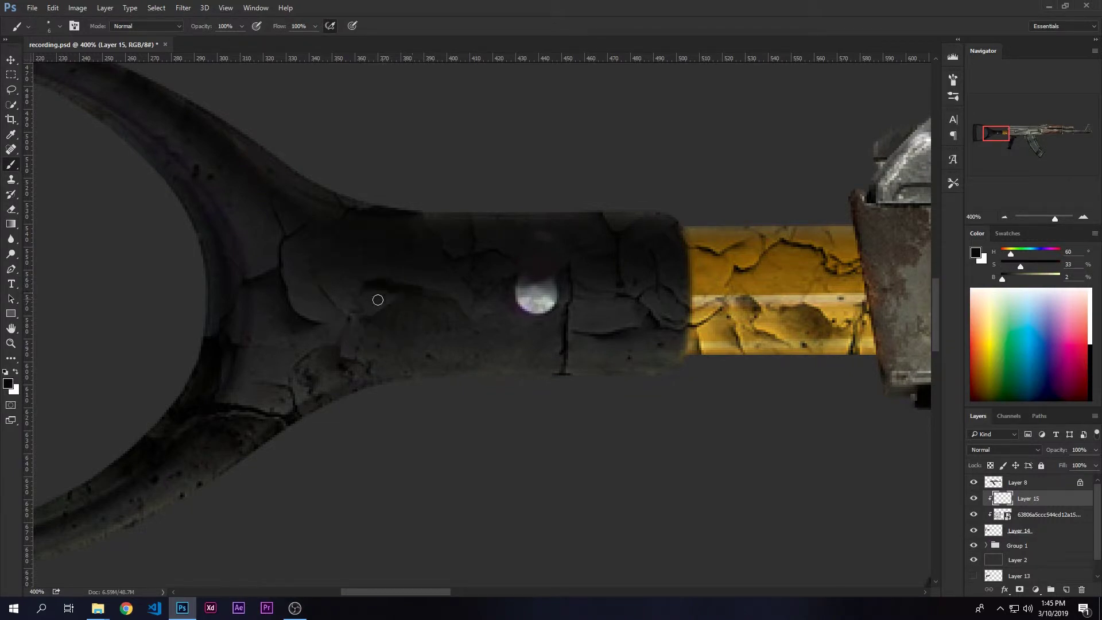
pyautogui.keyDown('alt'); pyautogui.click(410, 282); pyautogui.keyUp('alt')
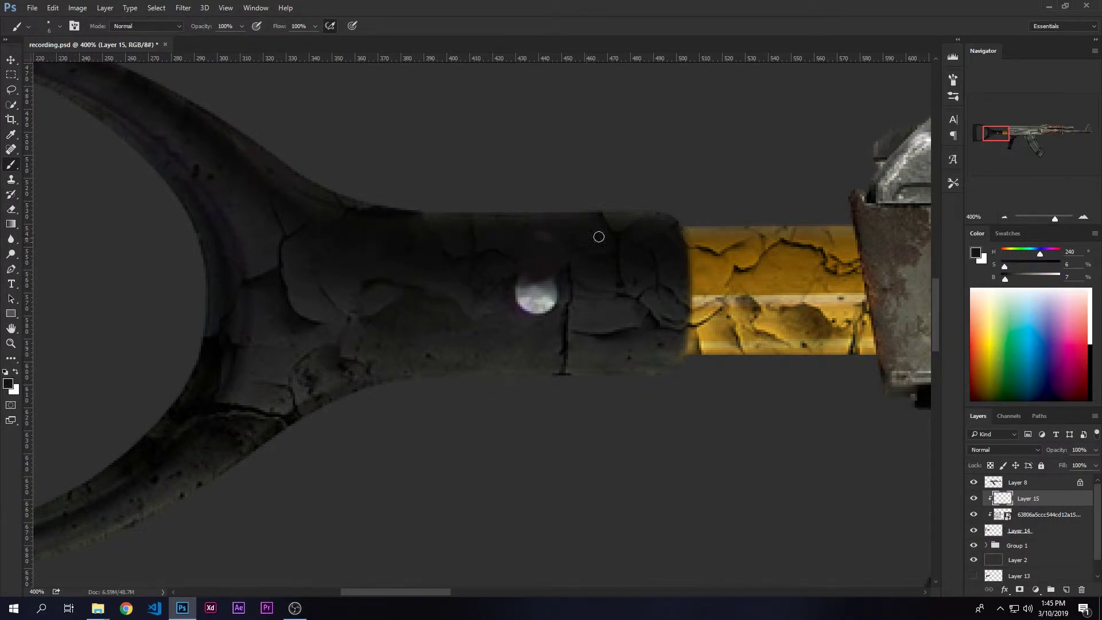
pyautogui.keyDown('alt'); pyautogui.click(565, 237); pyautogui.keyUp('alt')
# Step: Paint over the reddish fringe at the D-handle's upper inner corner and round that corner off with a sampled dark tone
pyautogui.moveTo(312, 331); pyautogui.dragTo(486, 294)
pyautogui.moveTo(500, 246)
pyautogui.mouseDown()
pyautogui.moveTo(433, 363)
pyautogui.moveTo(490, 264)
pyautogui.moveTo(480, 259)
pyautogui.mouseUp()
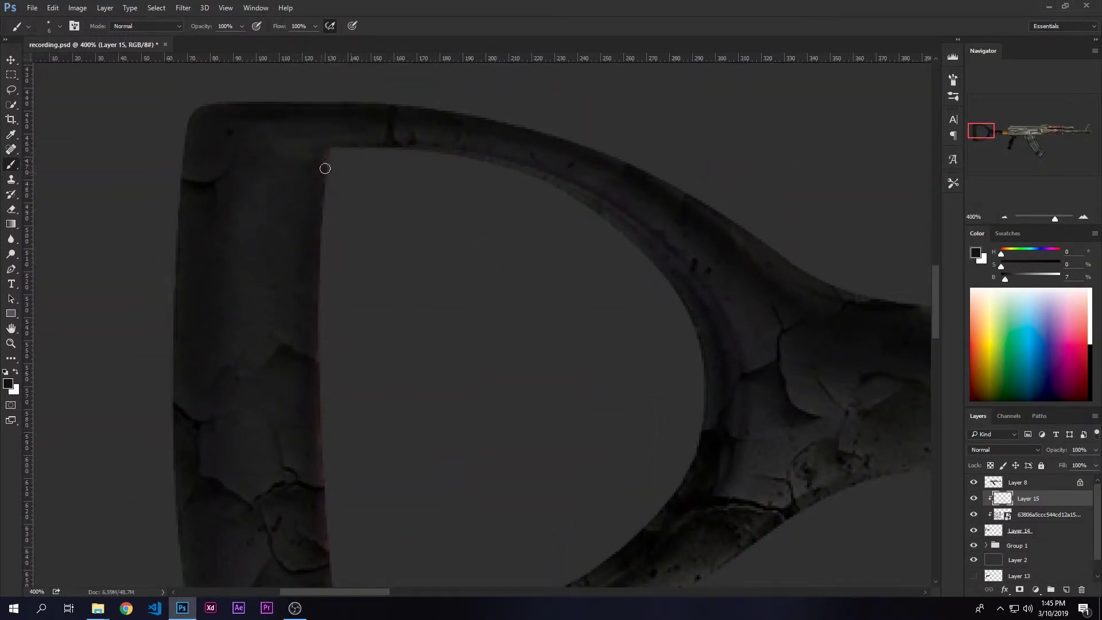
pyautogui.press('alt')
pyautogui.keyDown('alt'); pyautogui.click(311, 169); pyautogui.keyUp('alt')
pyautogui.click(331, 154)
# Step: Paint out the reddish fringe along the lower inner edge of the D-handle's grip bar using sampled dark tones
pyautogui.moveTo(410, 425); pyautogui.dragTo(386, 255)
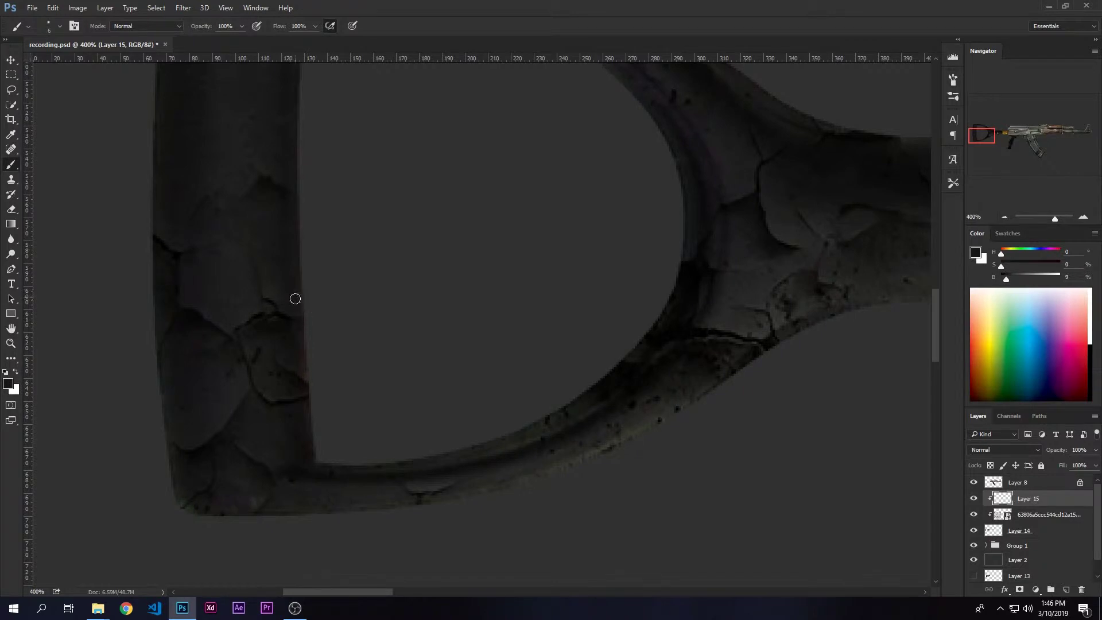
pyautogui.keyDown('alt'); pyautogui.click(282, 311); pyautogui.keyUp('alt')
pyautogui.keyDown('alt'); pyautogui.click(277, 303); pyautogui.keyUp('alt')
pyautogui.keyDown('alt'); pyautogui.click(306, 450); pyautogui.keyUp('alt')
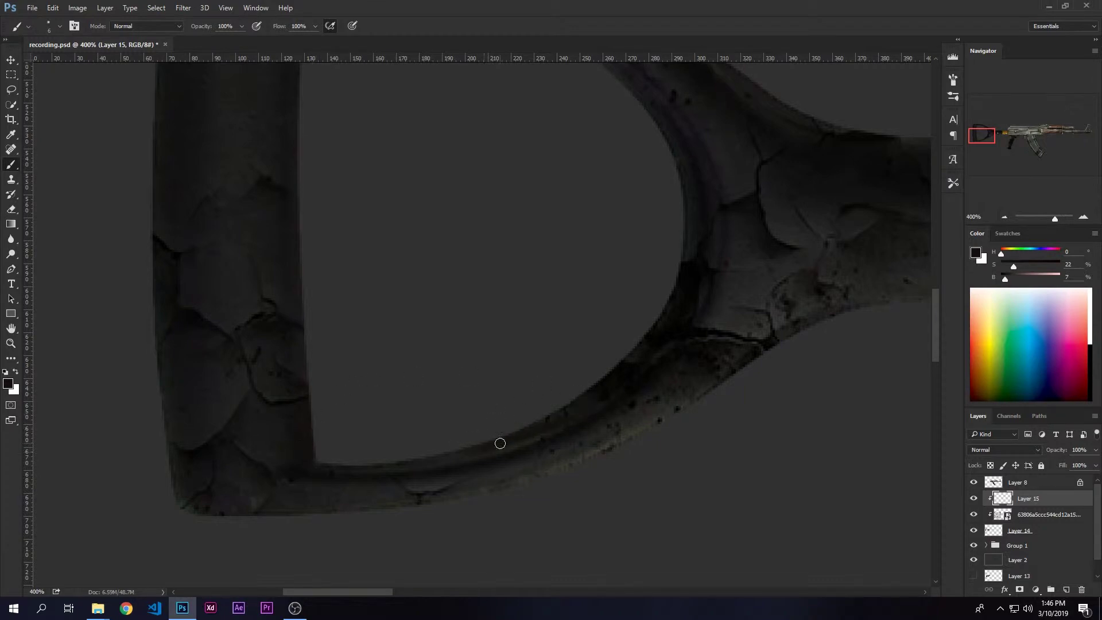
# Step: Smooth the inner and outer edges of the D-handle's lower arm by painting with sampled dark greys
pyautogui.keyDown('alt'); pyautogui.click(622, 375); pyautogui.keyUp('alt')
pyautogui.moveTo(616, 436); pyautogui.dragTo(506, 475)
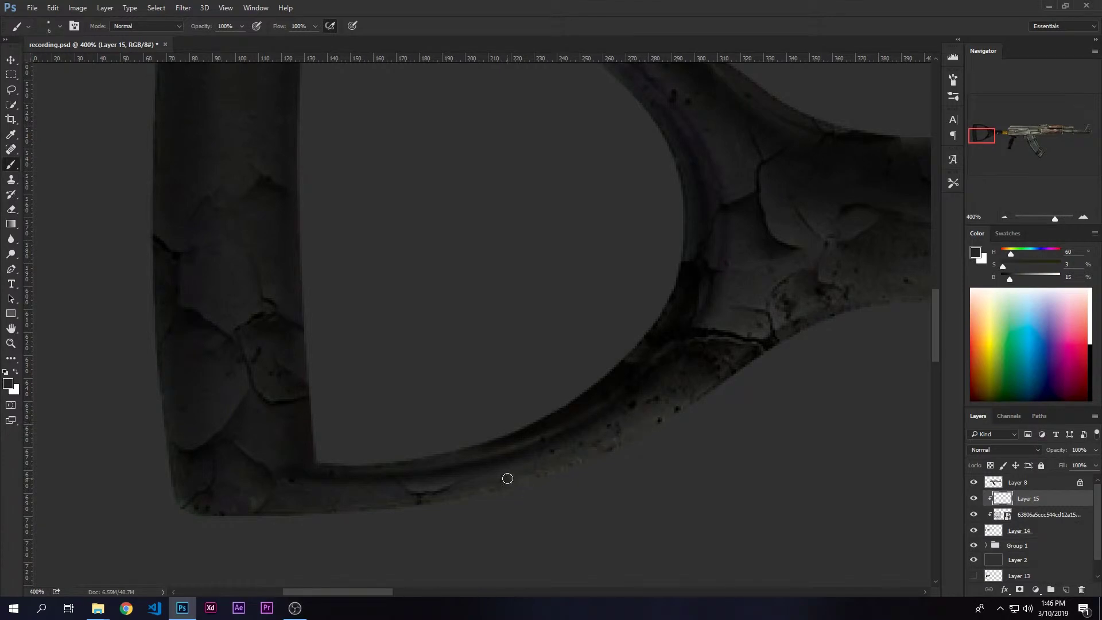
pyautogui.keyDown('alt'); pyautogui.click(700, 412); pyautogui.keyUp('alt')
pyautogui.click(667, 409)
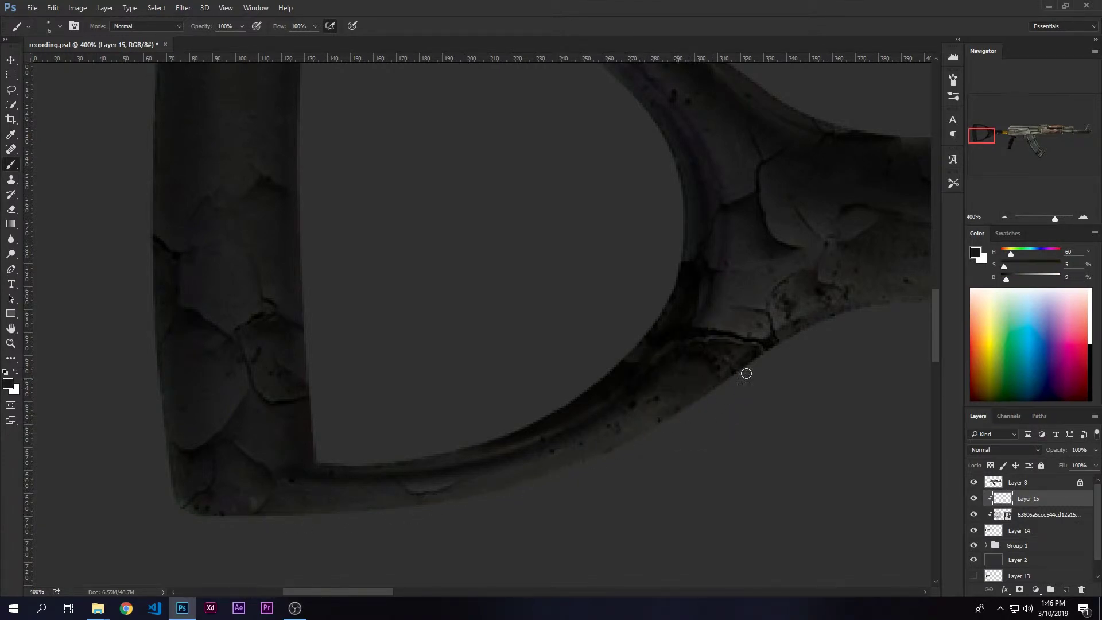
# Step: Paint out the crack near the D-handle's upper outer corner and darken the handle's top edge with sampled tones
pyautogui.moveTo(460, 226); pyautogui.dragTo(560, 391)
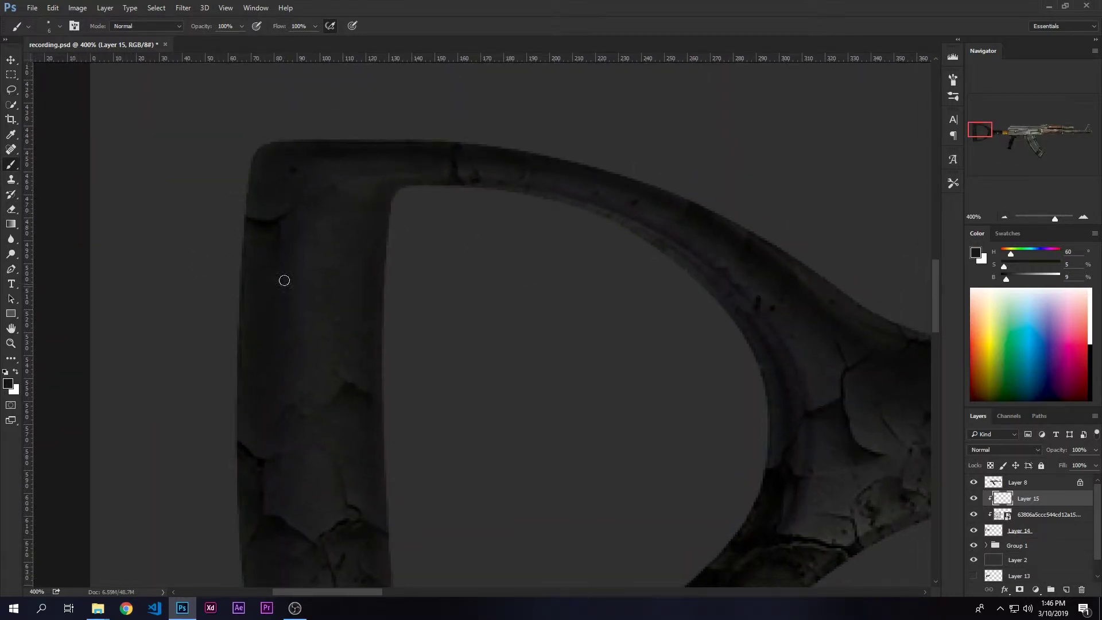
pyautogui.keyDown('alt'); pyautogui.click(277, 206); pyautogui.keyUp('alt')
pyautogui.moveTo(238, 229)
pyautogui.mouseDown()
pyautogui.moveTo(260, 214)
pyautogui.moveTo(268, 243)
pyautogui.mouseUp()
pyautogui.click(286, 214)
pyautogui.keyDown('alt'); pyautogui.click(343, 146); pyautogui.keyUp('alt')
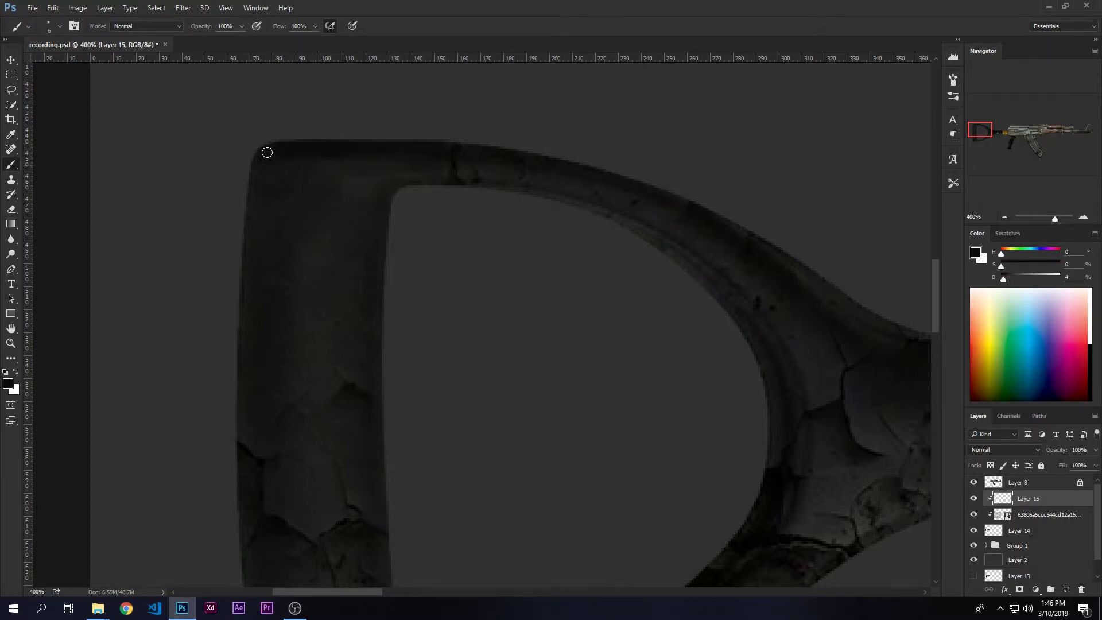
pyautogui.keyDown('alt'); pyautogui.click(308, 188); pyautogui.keyUp('alt')
# Step: Retouch the D-handle's upper arm and the cracks where it joins the neck, covering the light and purplish edges with sampled tones
pyautogui.moveTo(669, 320); pyautogui.dragTo(445, 253)
pyautogui.keyDown('alt'); pyautogui.click(598, 281); pyautogui.keyUp('alt')
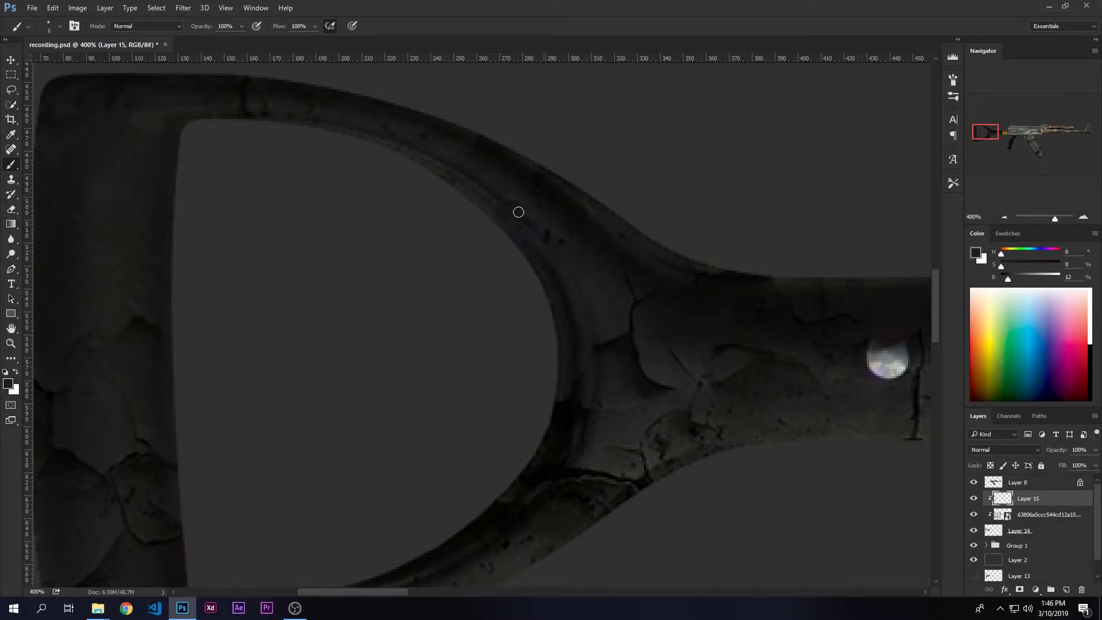
pyautogui.keyDown('alt'); pyautogui.click(550, 209); pyautogui.keyUp('alt')
pyautogui.keyDown('alt'); pyautogui.click(524, 183); pyautogui.keyUp('alt')
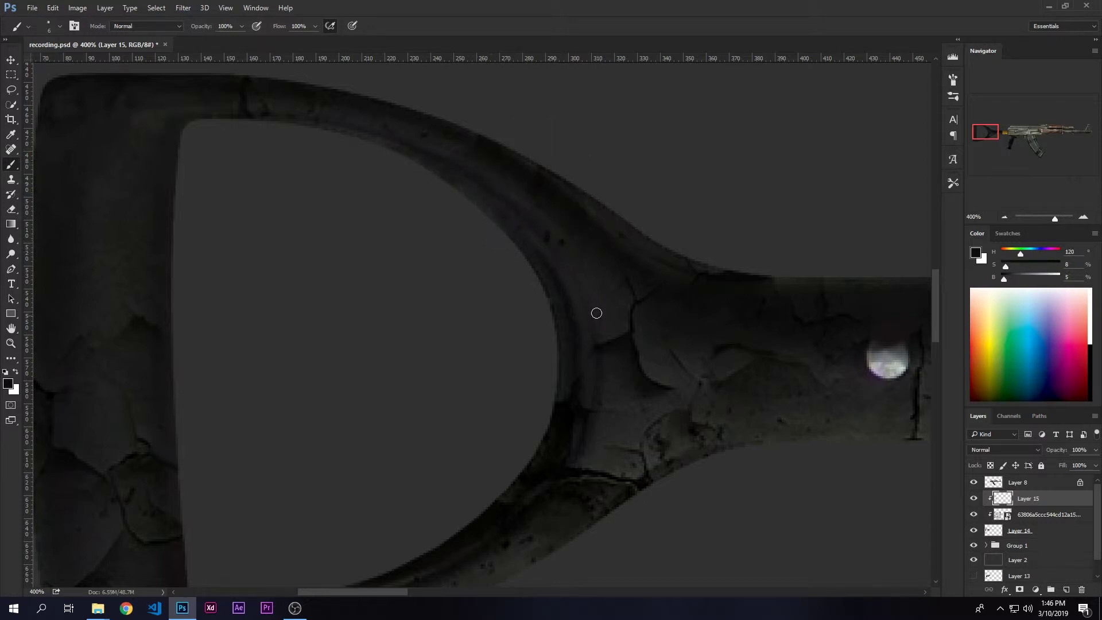
pyautogui.keyDown('alt'); pyautogui.click(620, 366); pyautogui.keyUp('alt')
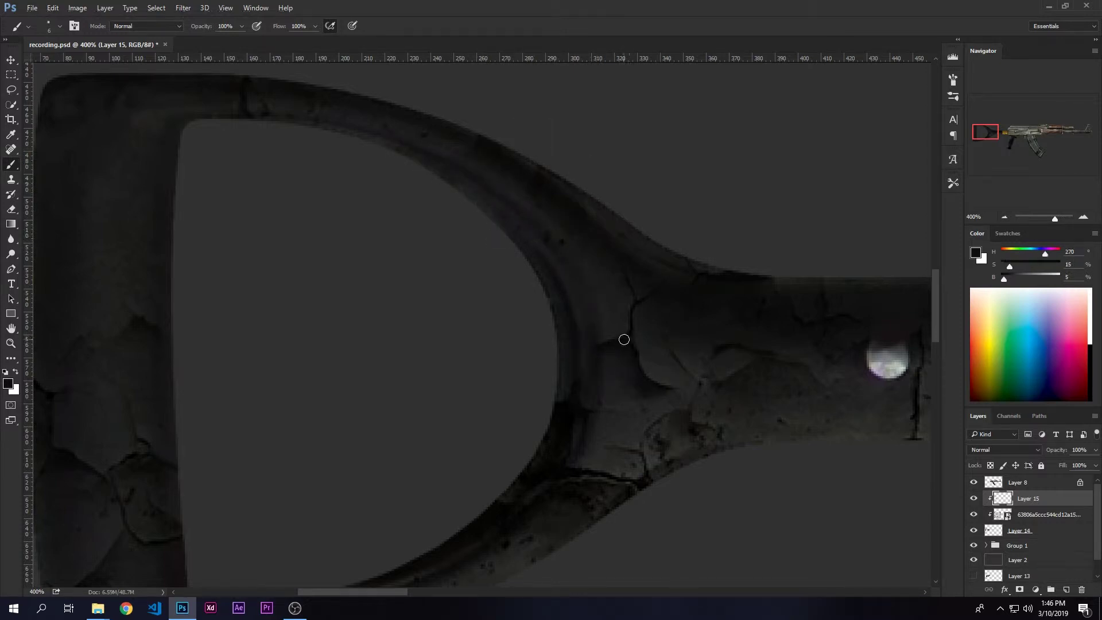
pyautogui.keyDown('alt'); pyautogui.click(657, 370); pyautogui.keyUp('alt')
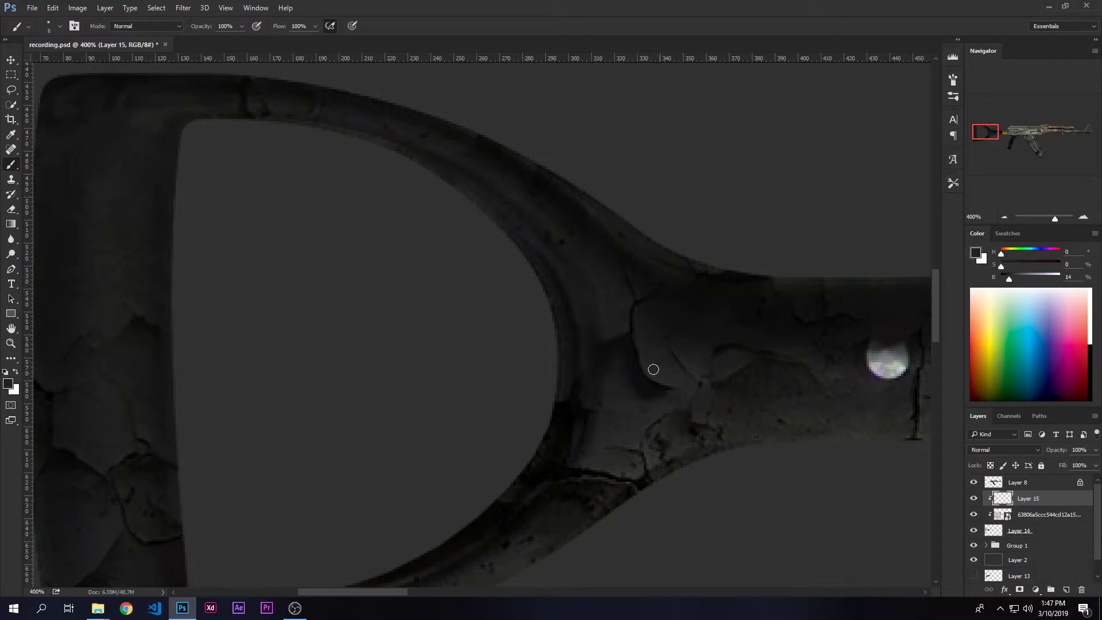
pyautogui.keyDown('alt'); pyautogui.click(618, 313); pyautogui.keyUp('alt')
# Step: Darken the D-shaped opening's inner edge near the neck and even out the lower part of the grip bar with sampled colours
pyautogui.moveTo(497, 376); pyautogui.dragTo(504, 202)
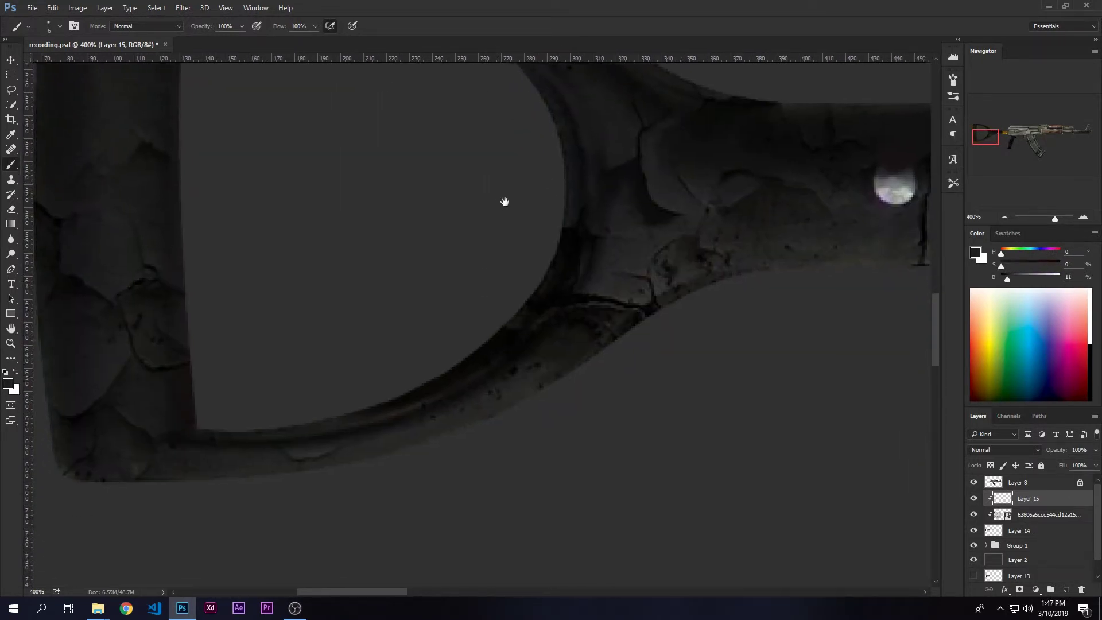
pyautogui.keyDown('alt'); pyautogui.click(569, 289); pyautogui.keyUp('alt')
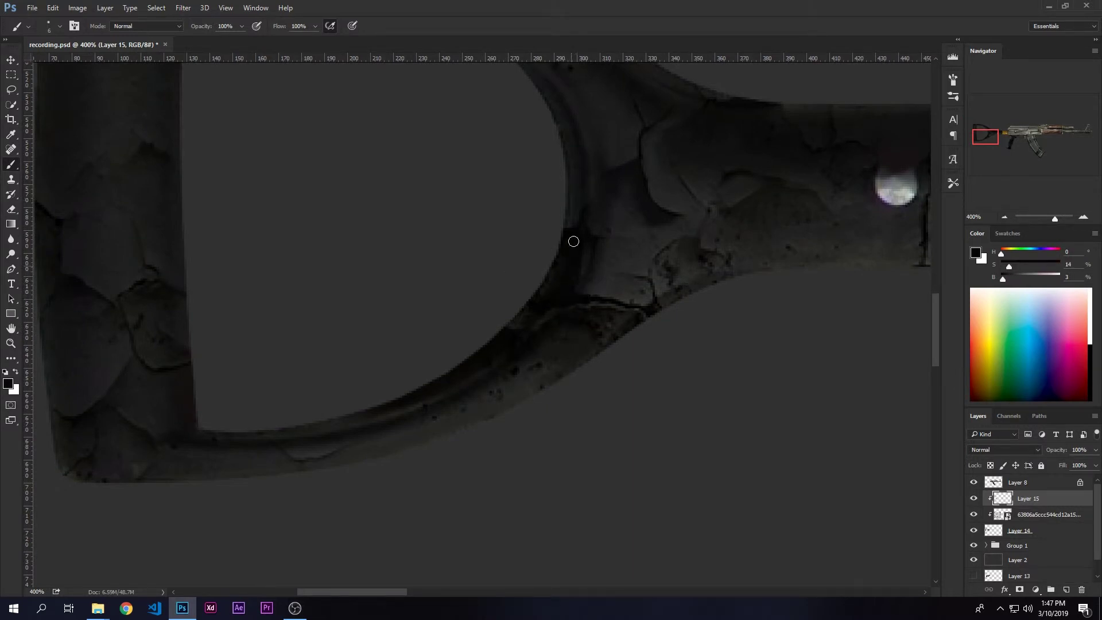
pyautogui.moveTo(574, 241)
pyautogui.mouseDown()
pyautogui.moveTo(582, 197)
pyautogui.moveTo(568, 204)
pyautogui.moveTo(568, 225)
pyautogui.moveTo(582, 193)
pyautogui.moveTo(577, 162)
pyautogui.mouseUp()
pyautogui.keyDown('alt'); pyautogui.click(118, 356); pyautogui.keyUp('alt')
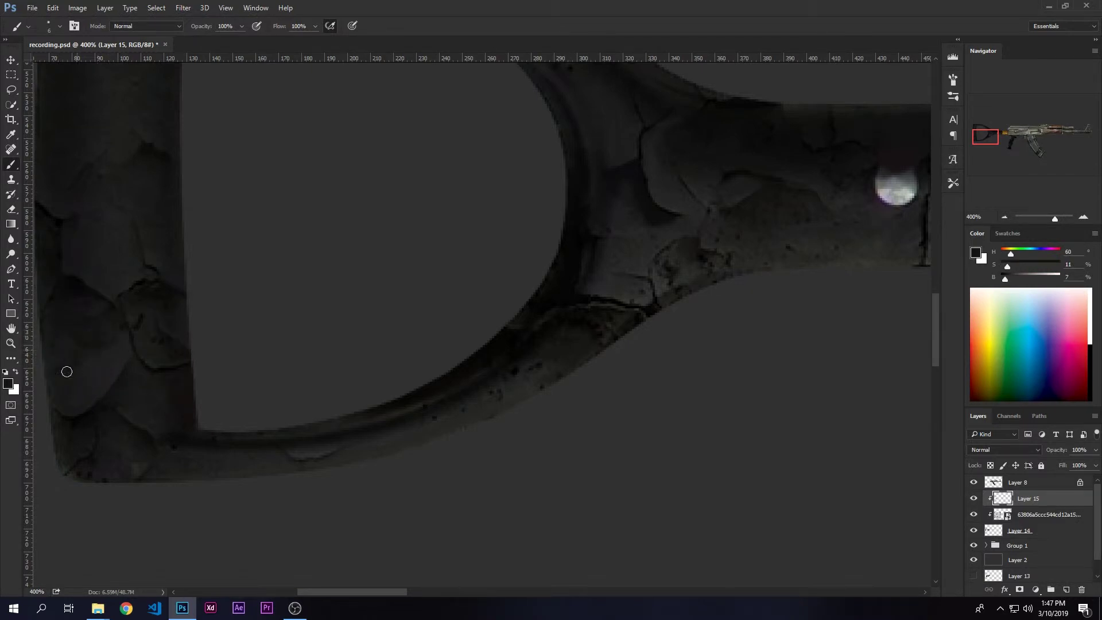
pyautogui.keyDown('alt'); pyautogui.click(103, 361); pyautogui.keyUp('alt')
pyautogui.keyDown('alt'); pyautogui.click(89, 349); pyautogui.keyUp('alt')
# Step: Clean up the rivet's outline with sampled greys and touch up the surrounding cracks with sampled near-black tones
pyautogui.moveTo(763, 281); pyautogui.dragTo(238, 372)
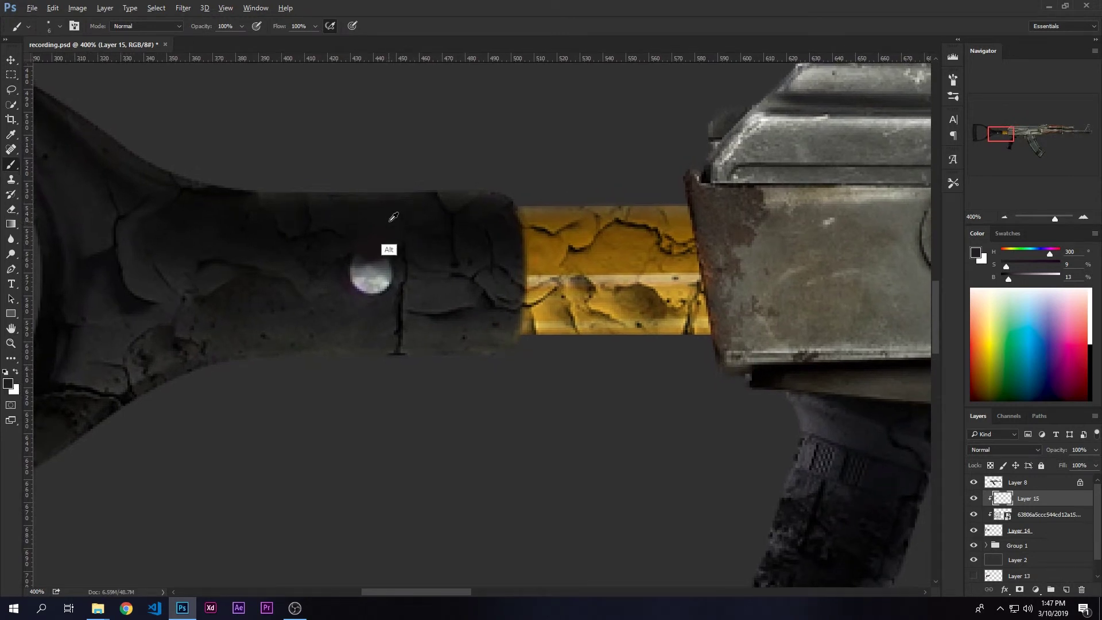
pyautogui.keyDown('alt'); pyautogui.click(389, 248); pyautogui.keyUp('alt')
pyautogui.keyDown('alt'); pyautogui.click(377, 293); pyautogui.keyUp('alt')
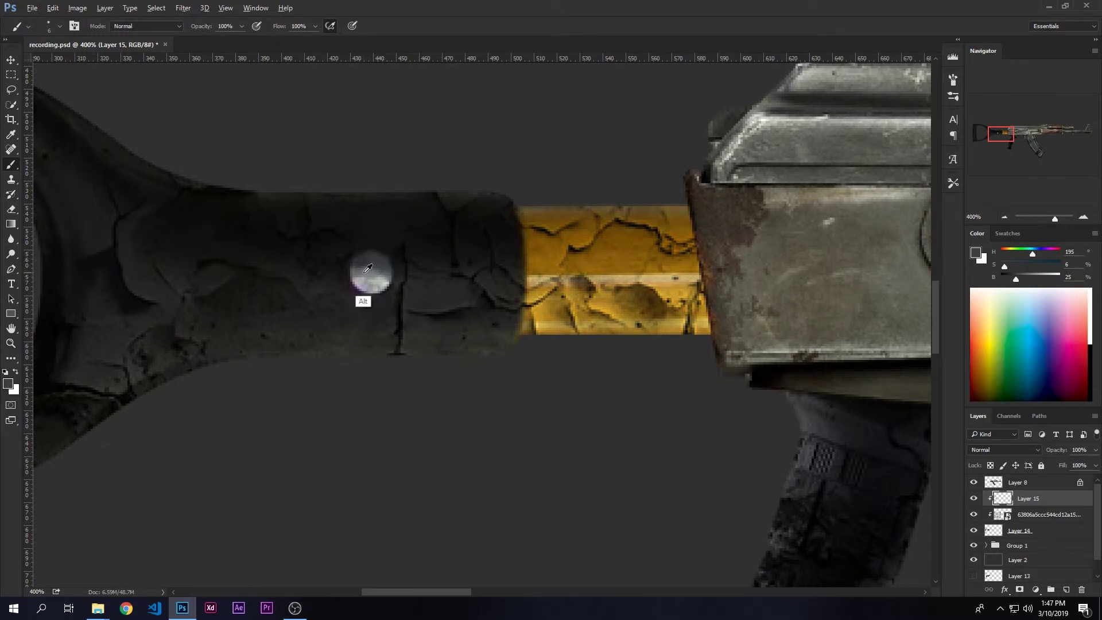
pyautogui.keyDown('alt'); pyautogui.click(371, 243); pyautogui.keyUp('alt')
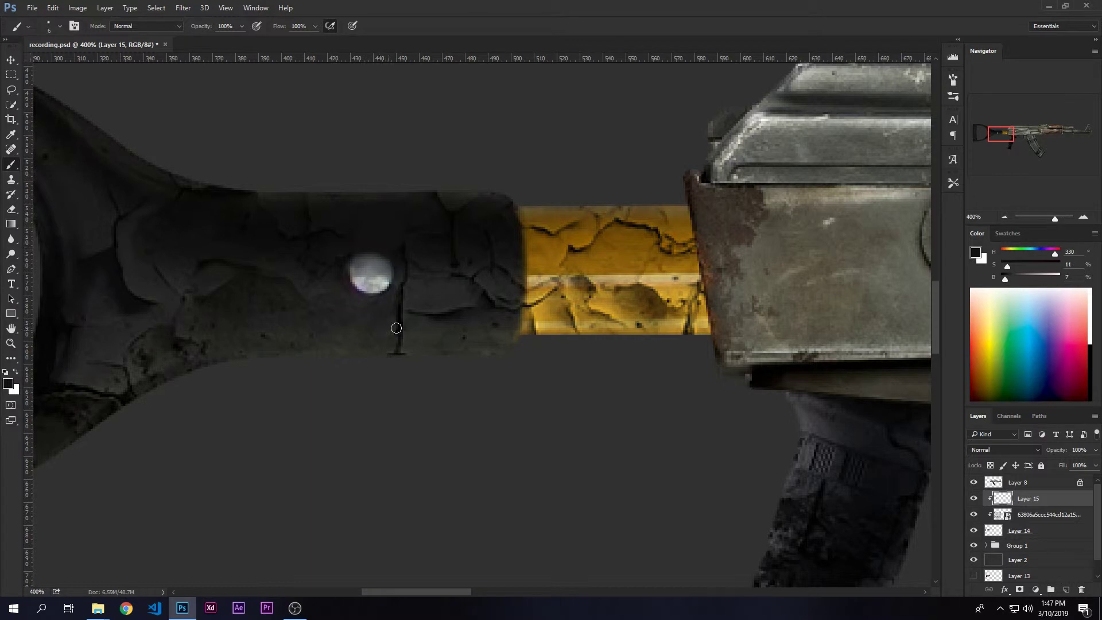
pyautogui.keyDown('alt'); pyautogui.click(403, 309); pyautogui.keyUp('alt')
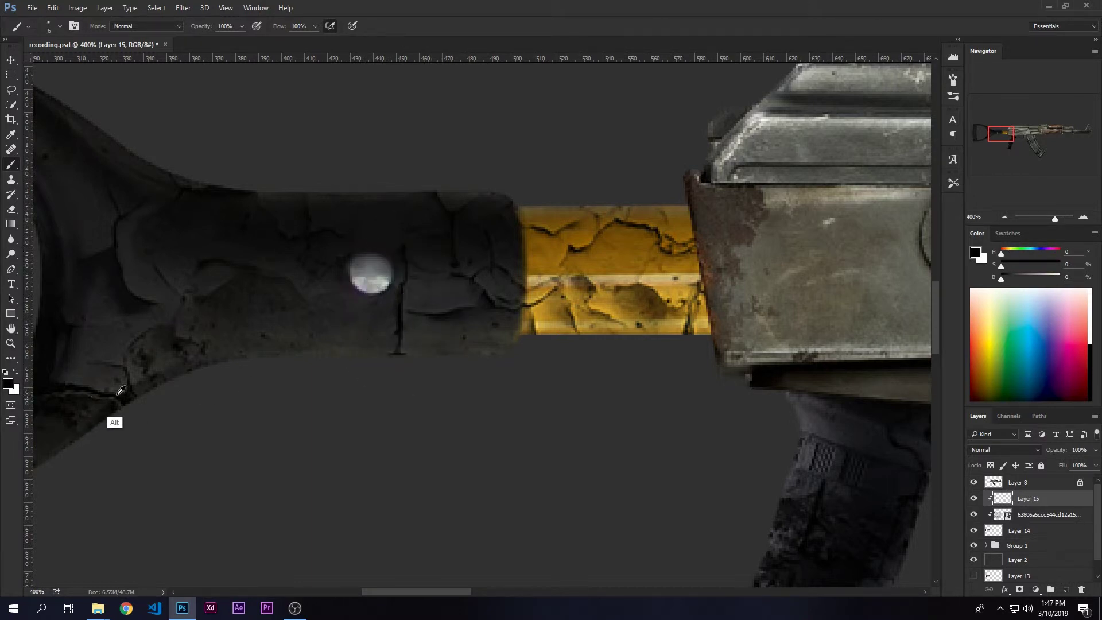
pyautogui.keyDown('alt'); pyautogui.click(122, 396); pyautogui.keyUp('alt')
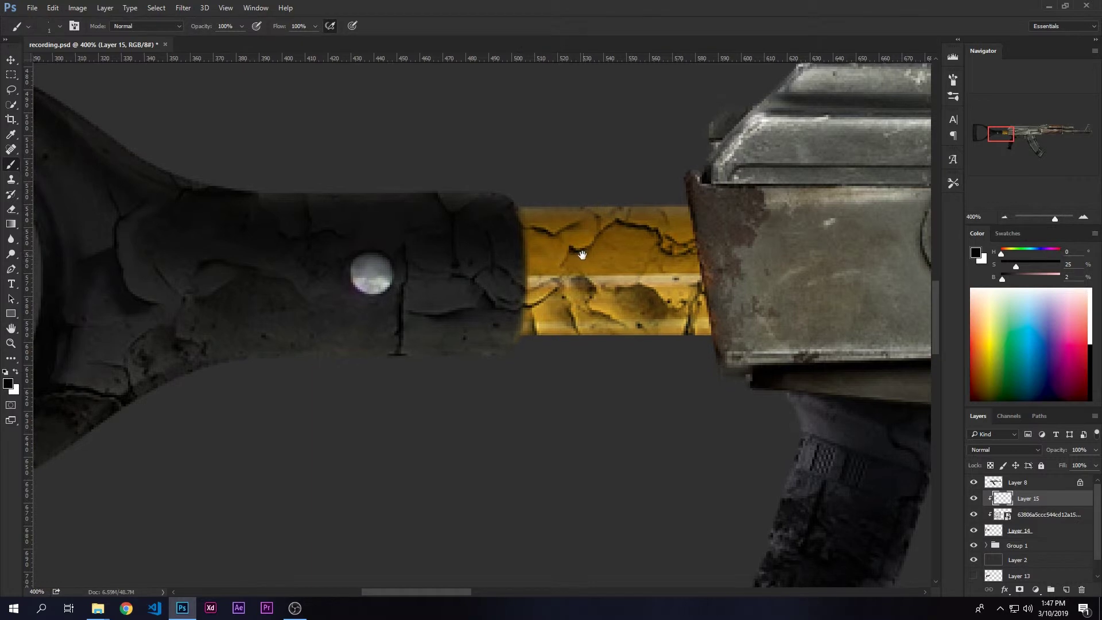
# Step: Switch to the soft round brush with 0% hardness and reduce its size to 25 px
pyautogui.moveTo(577, 246); pyautogui.dragTo(412, 268)
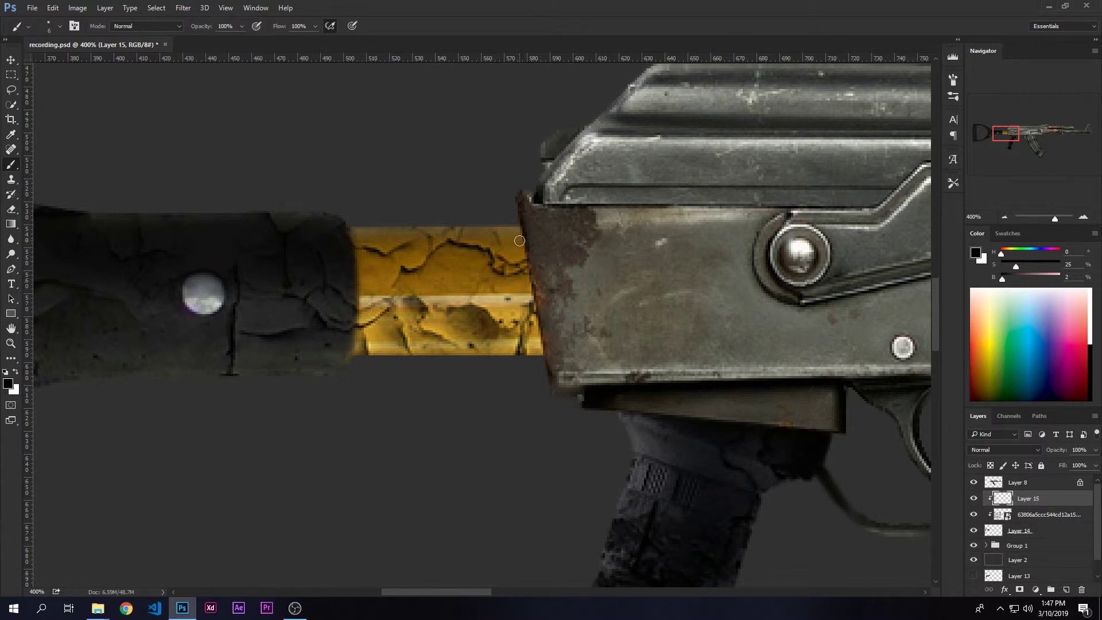
pyautogui.rightClick(498, 268)
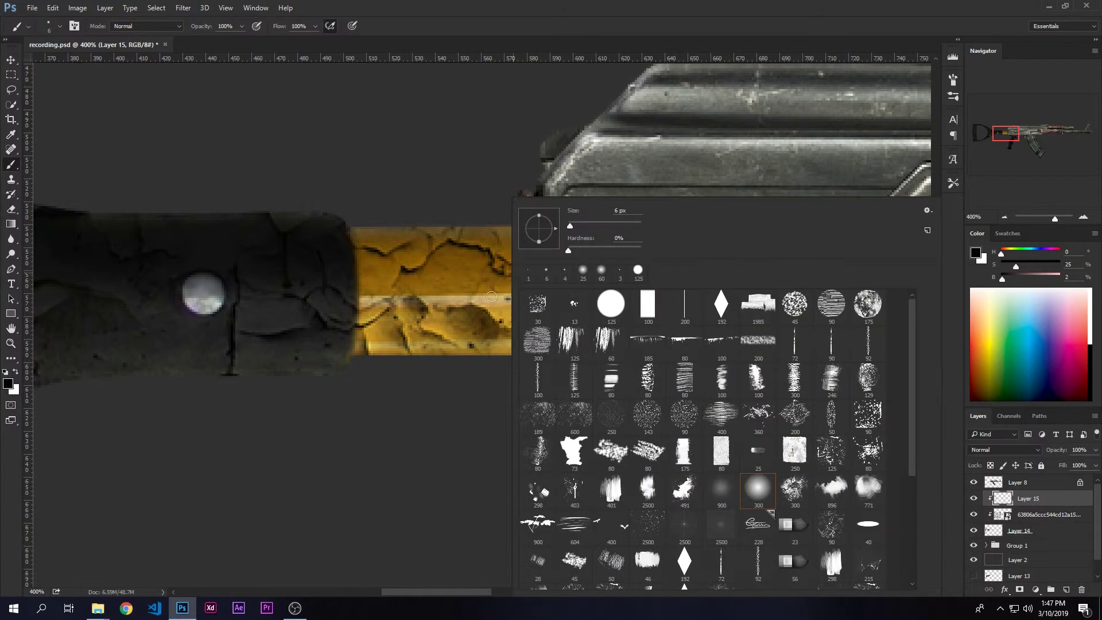
pyautogui.click(762, 492)
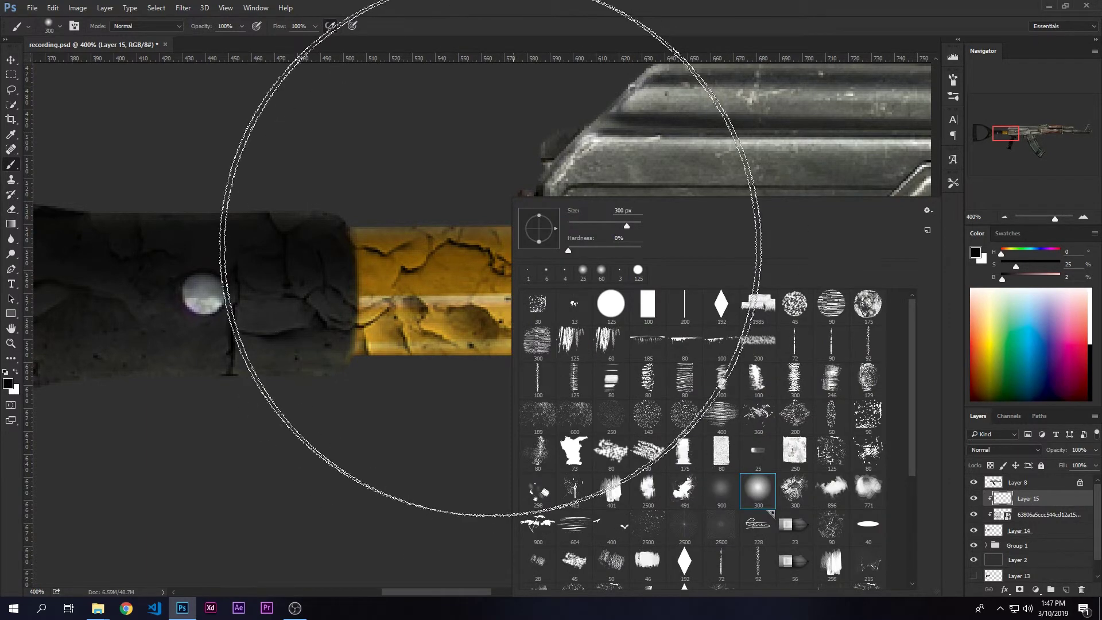
pyautogui.click(467, 270)
pyautogui.click(483, 272)
pyautogui.hotkey('ctrl', 'z')
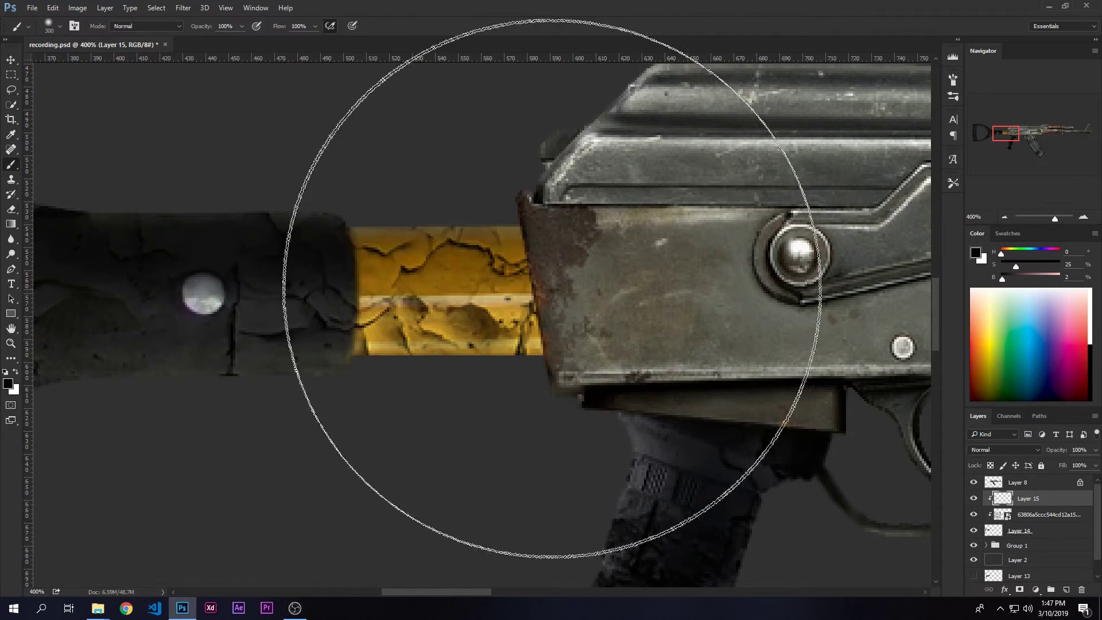
pyautogui.press('[')
pyautogui.press('[')
pyautogui.press('[')
pyautogui.press('[')
pyautogui.press('[')
pyautogui.press('[')
pyautogui.press('[')
pyautogui.press('[')
pyautogui.press('[')
pyautogui.press('[')
pyautogui.press('[')
pyautogui.press('[')
pyautogui.press('[')
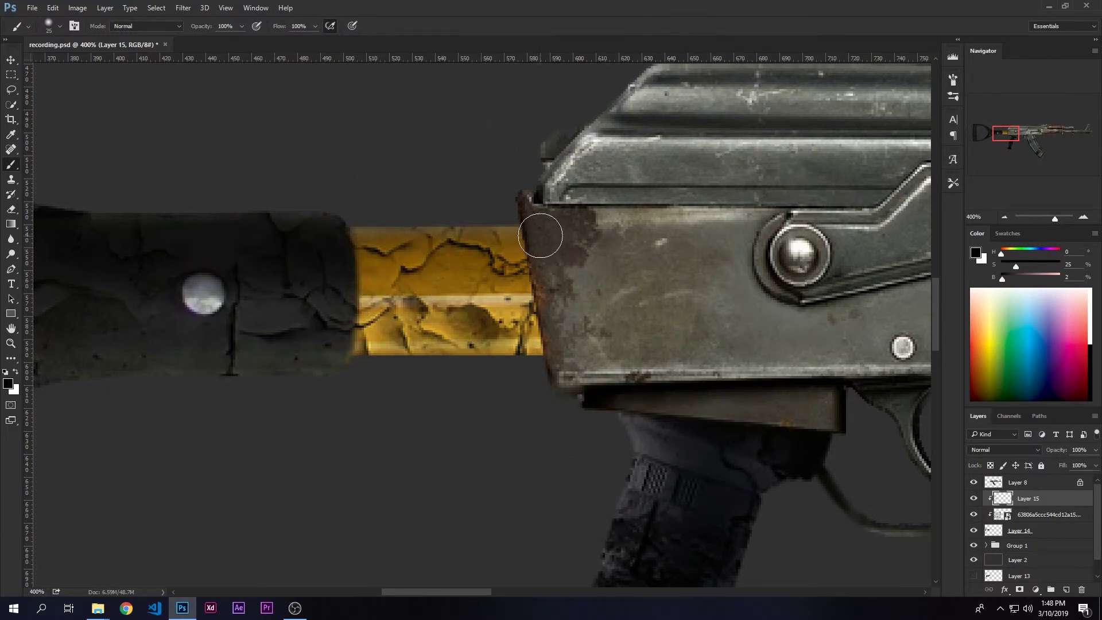
# Step: Paint a soft dark shadow on the yellow shaft where it meets the receiver, using the soft brush at 40 px
pyautogui.moveTo(536, 234); pyautogui.dragTo(557, 356)
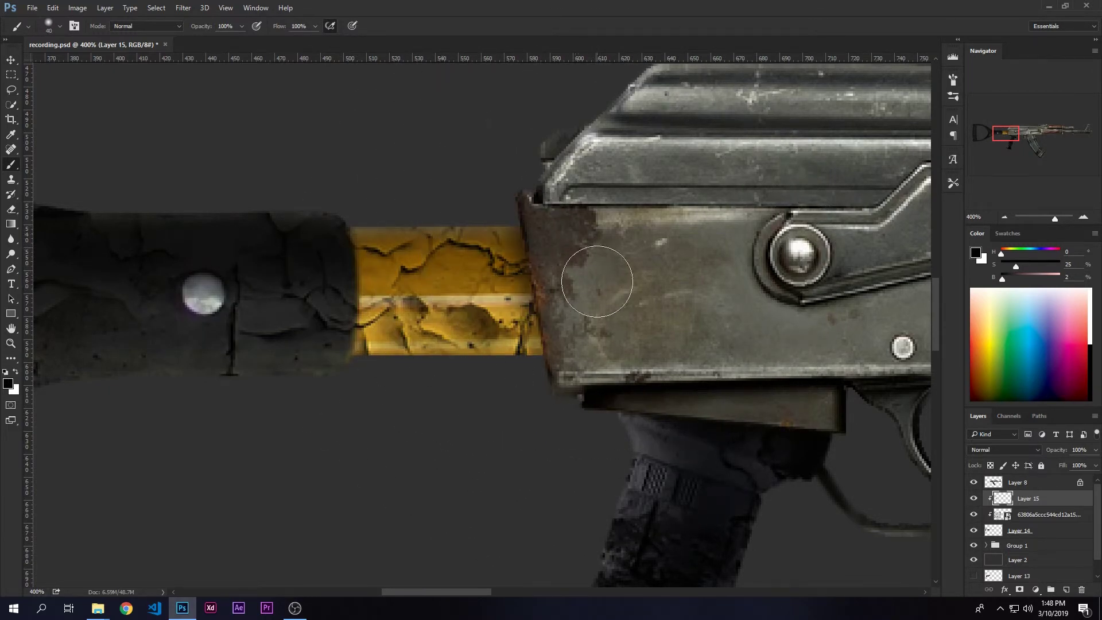
pyautogui.hotkey('ctrl', 'z')
pyautogui.moveTo(545, 216); pyautogui.dragTo(564, 400)
pyautogui.moveTo(566, 258); pyautogui.dragTo(570, 271)
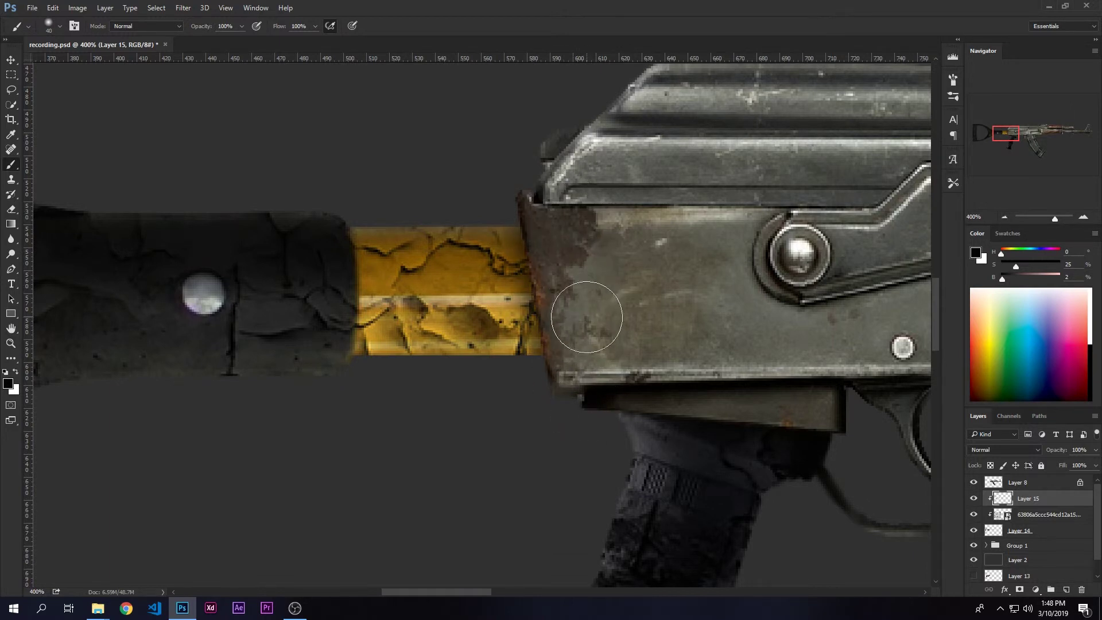
# Step: Switch to the hard round brush with 100% hardness and reduce its size to 10 px
pyautogui.rightClick(484, 281)
pyautogui.click(580, 304)
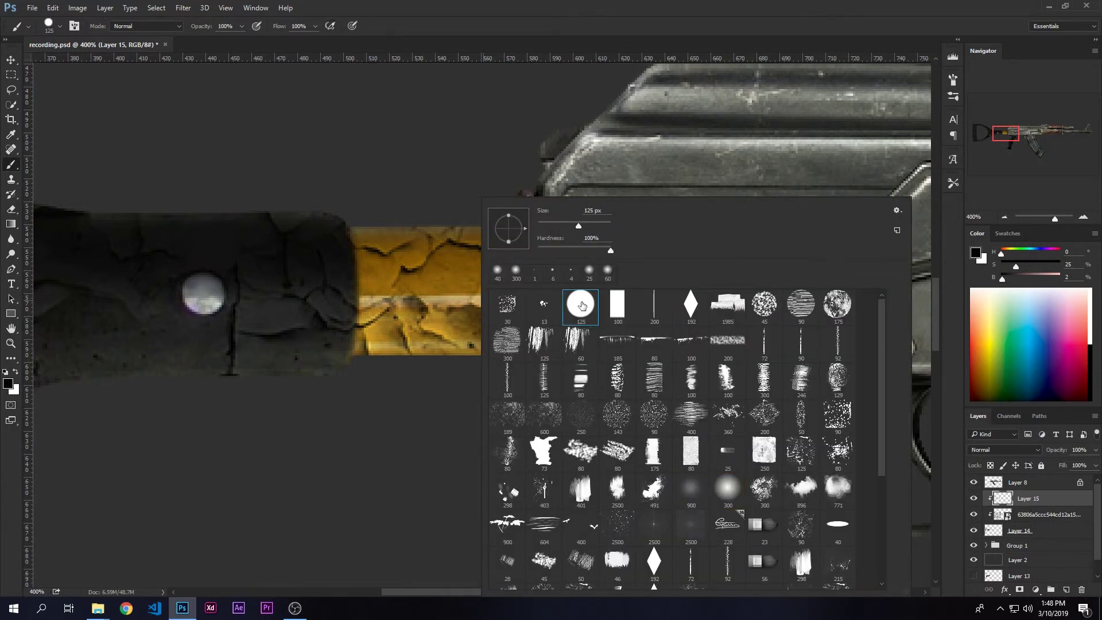
pyautogui.moveTo(381, 258); pyautogui.dragTo(382, 283)
pyautogui.hotkey('ctrl', 'z')
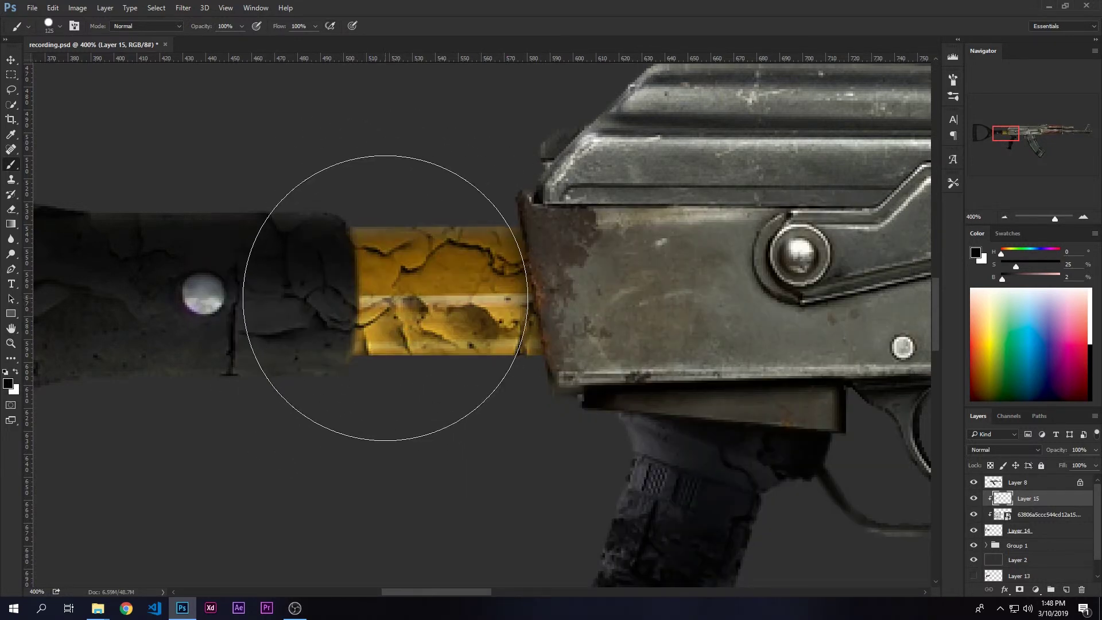
pyautogui.press('[')
pyautogui.press('[')
pyautogui.press('[')
pyautogui.press('[')
pyautogui.press('[')
pyautogui.press('[')
pyautogui.press('[')
pyautogui.press('[')
pyautogui.press('[')
pyautogui.press('[')
pyautogui.press('[')
pyautogui.press('[')
pyautogui.press('[')
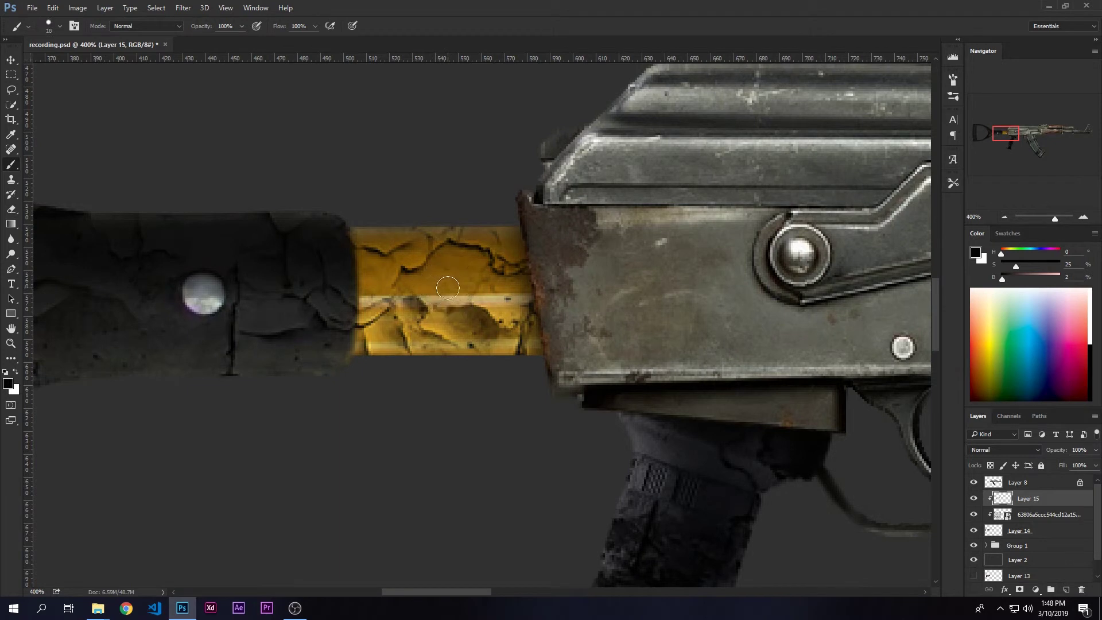
# Step: Paint over the pale highlight line along the middle of the yellow shaft with sampled ochre tones, using a smaller hard brush
pyautogui.press('[')
pyautogui.press('[')
pyautogui.keyDown('alt'); pyautogui.click(367, 293); pyautogui.keyUp('alt')
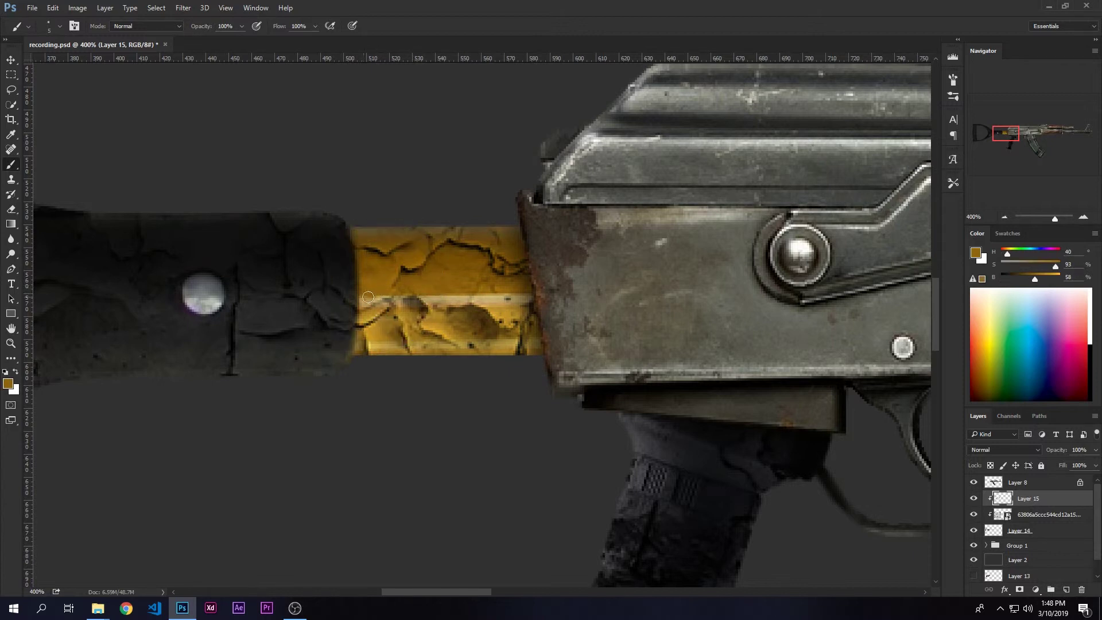
pyautogui.moveTo(368, 296); pyautogui.dragTo(368, 299)
pyautogui.keyDown('alt'); pyautogui.click(413, 282); pyautogui.keyUp('alt')
pyautogui.moveTo(418, 297); pyautogui.dragTo(455, 300)
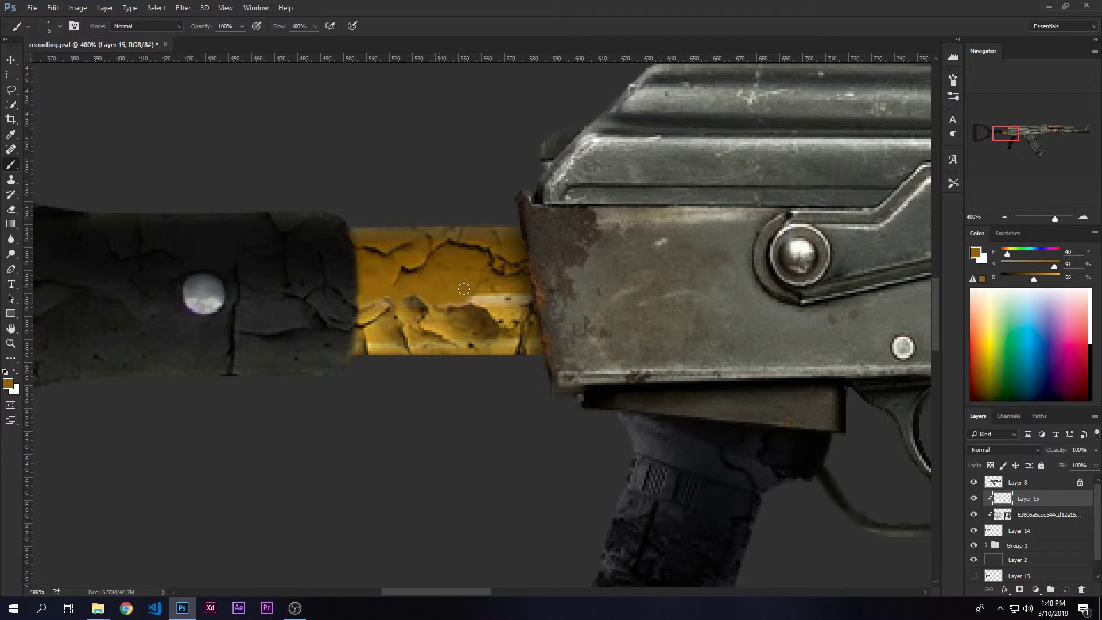
pyautogui.keyDown('alt'); pyautogui.click(485, 280); pyautogui.keyUp('alt')
pyautogui.keyDown('alt'); pyautogui.click(489, 306); pyautogui.keyUp('alt')
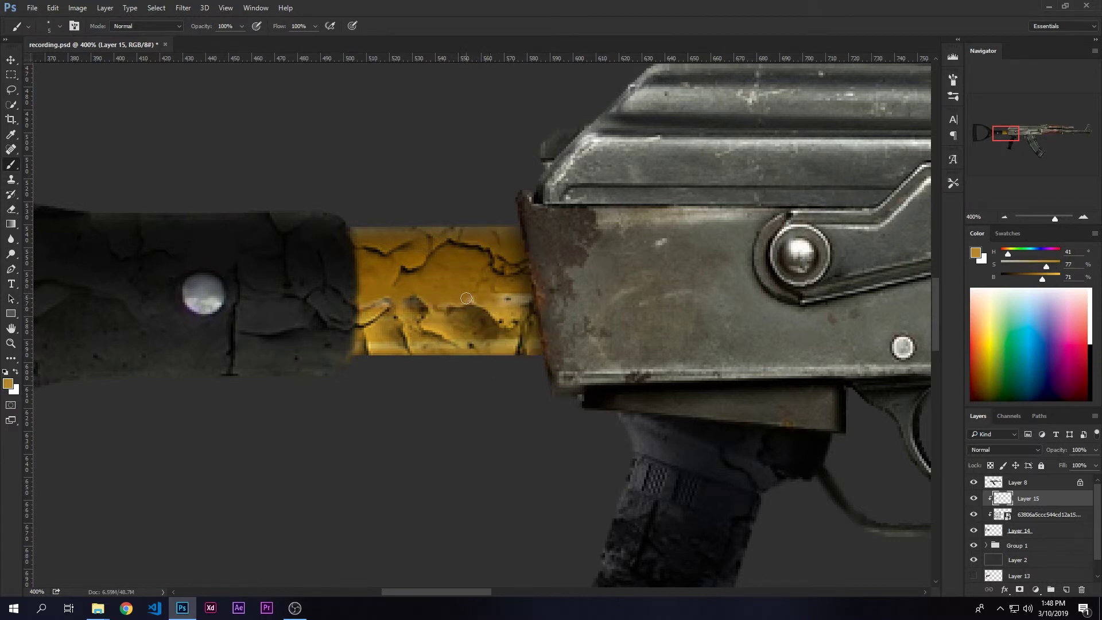
# Step: Blend the rest of the highlight line near the receiver into the yellow paint, using sampled yellow-brown tones and a 3 px brush
pyautogui.keyDown('alt'); pyautogui.click(518, 295); pyautogui.keyUp('alt')
pyautogui.keyDown('alt'); pyautogui.click(516, 296); pyautogui.keyUp('alt')
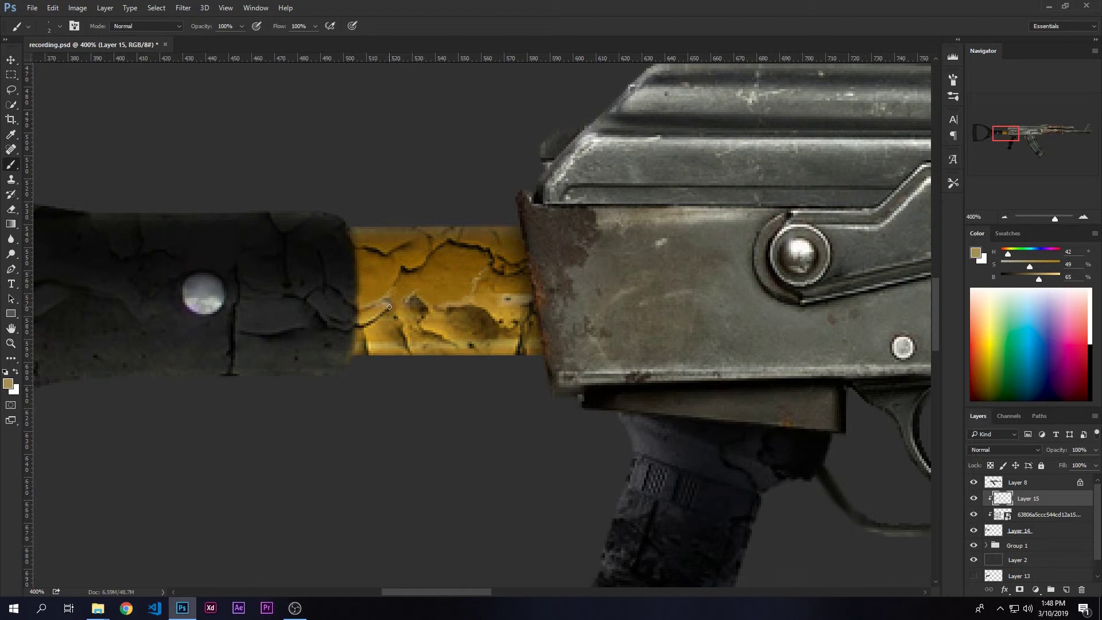
pyautogui.keyDown('alt'); pyautogui.click(456, 289); pyautogui.keyUp('alt')
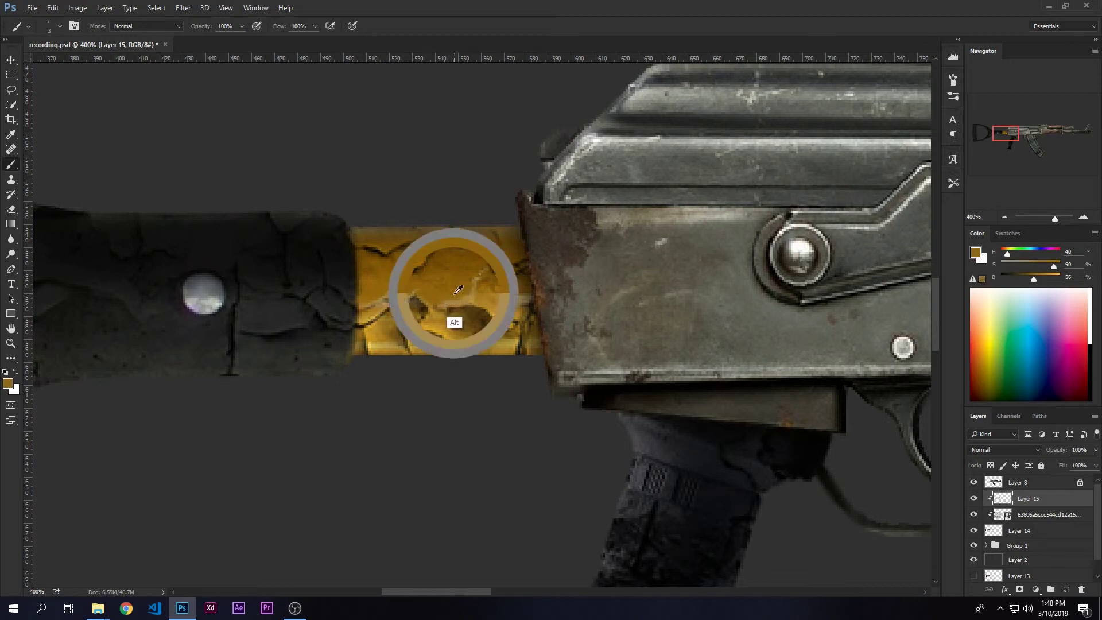
pyautogui.keyDown('alt'); pyautogui.click(476, 288); pyautogui.keyUp('alt')
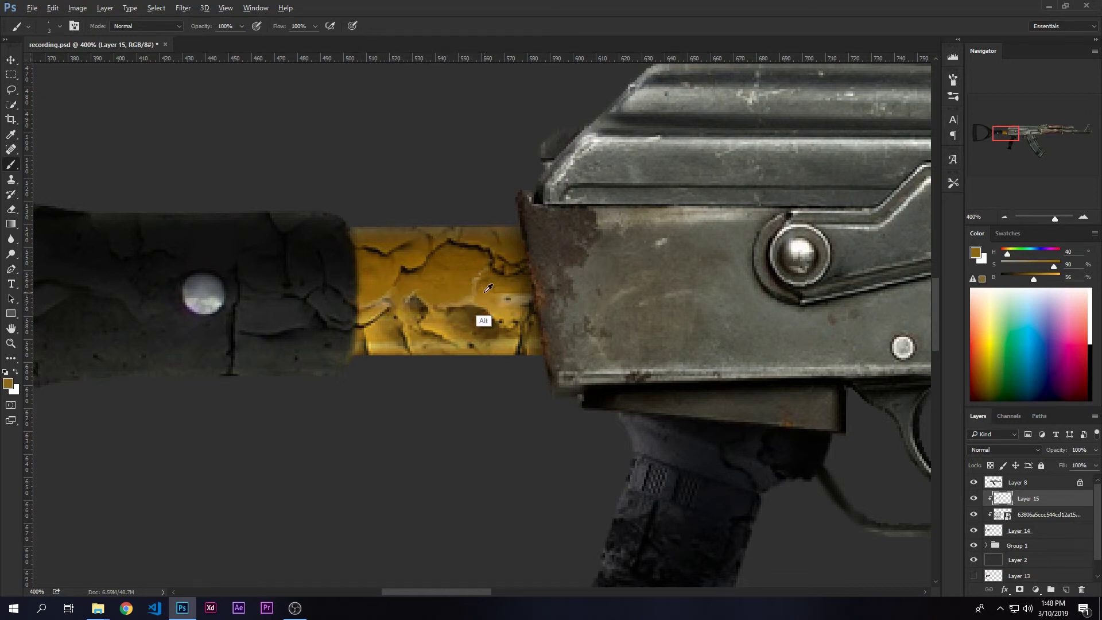
pyautogui.keyDown('alt'); pyautogui.click(507, 302); pyautogui.keyUp('alt')
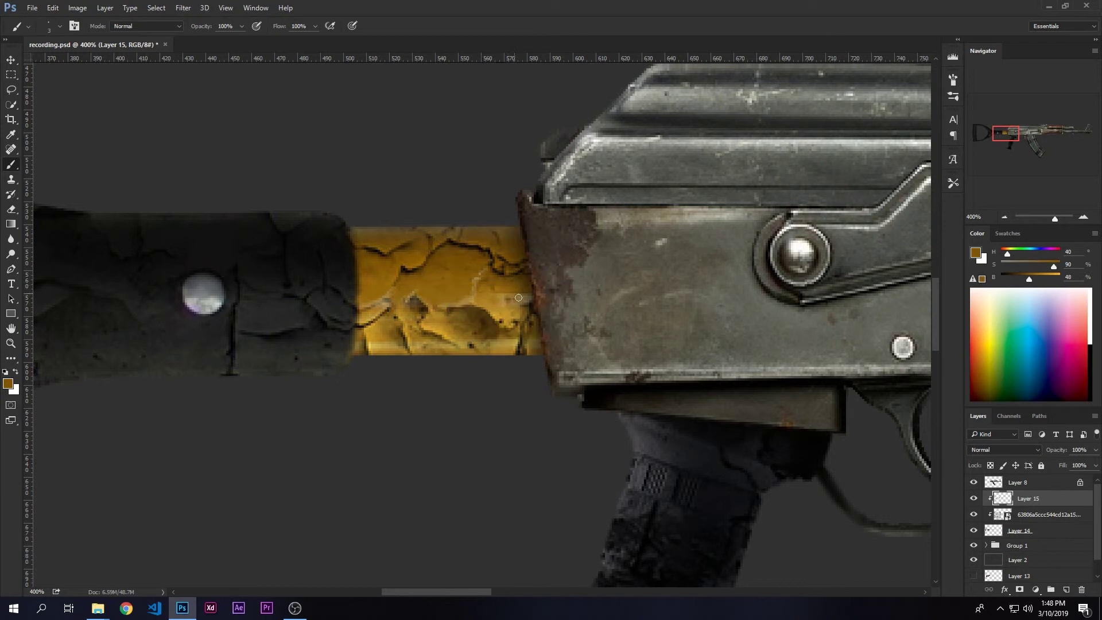
# Step: Deepen the cracks on the yellow shaft with sampled dark brown and near-black tones
pyautogui.keyDown('alt'); pyautogui.click(526, 312); pyautogui.keyUp('alt')
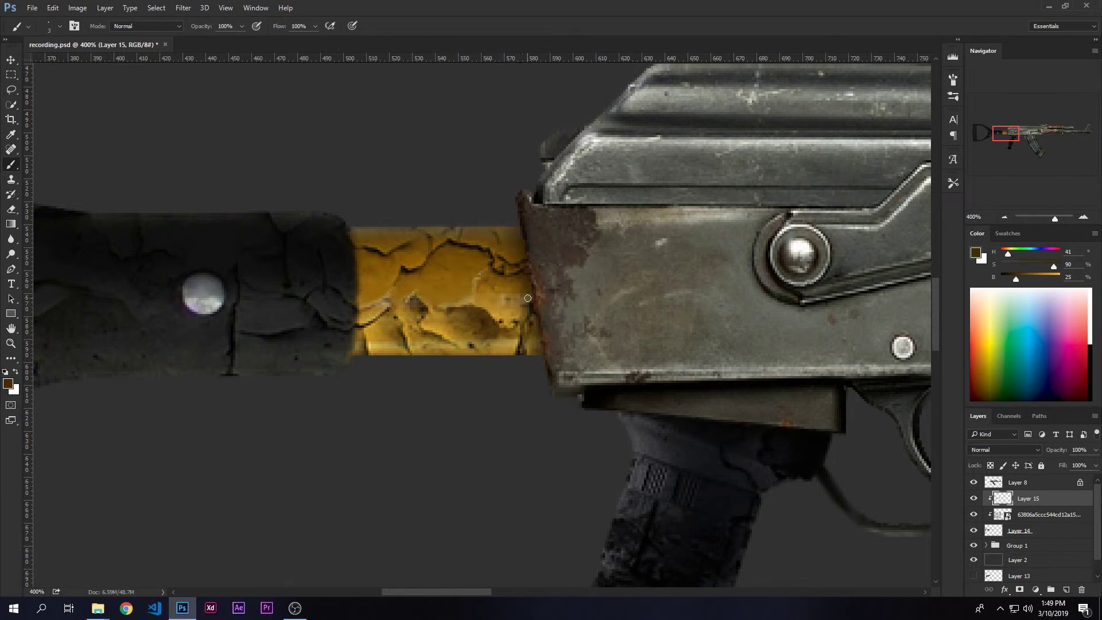
pyautogui.keyDown('alt'); pyautogui.click(466, 269); pyautogui.keyUp('alt')
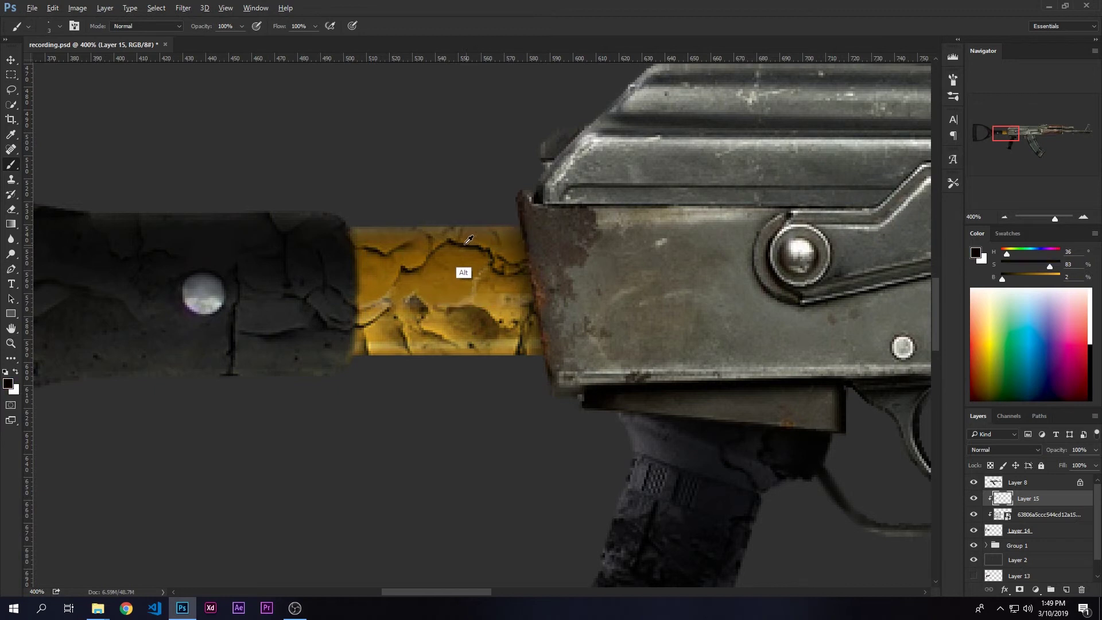
pyautogui.moveTo(452, 244); pyautogui.dragTo(462, 248)
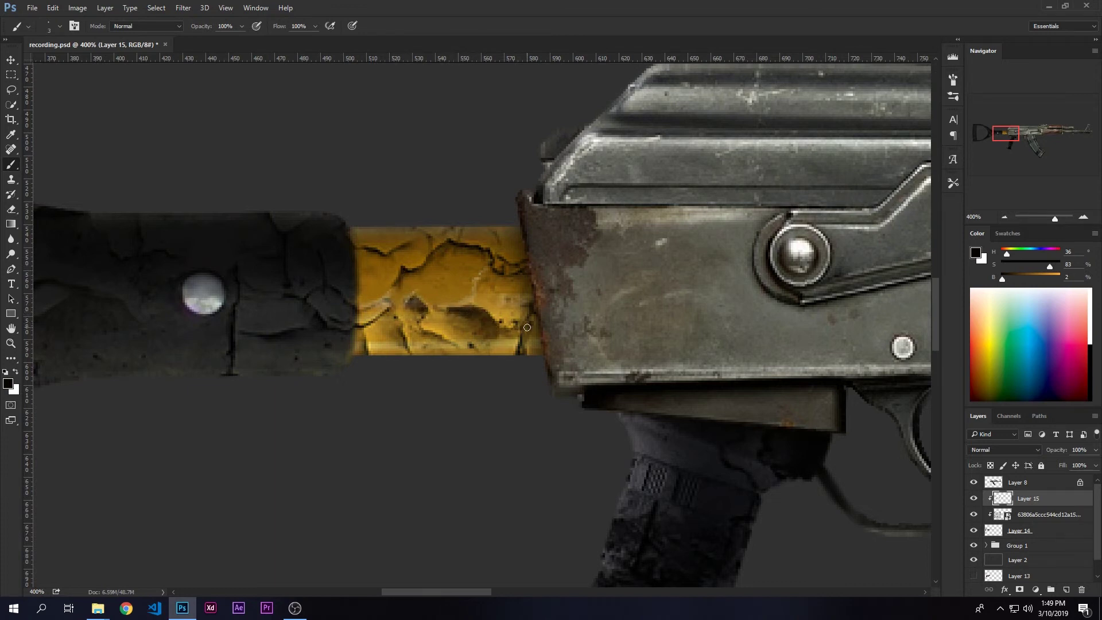
# Step: Paint out the bright highlight along the yellow shaft's lower edge with sampled yellow tones
pyautogui.keyDown('alt'); pyautogui.click(376, 339); pyautogui.keyUp('alt')
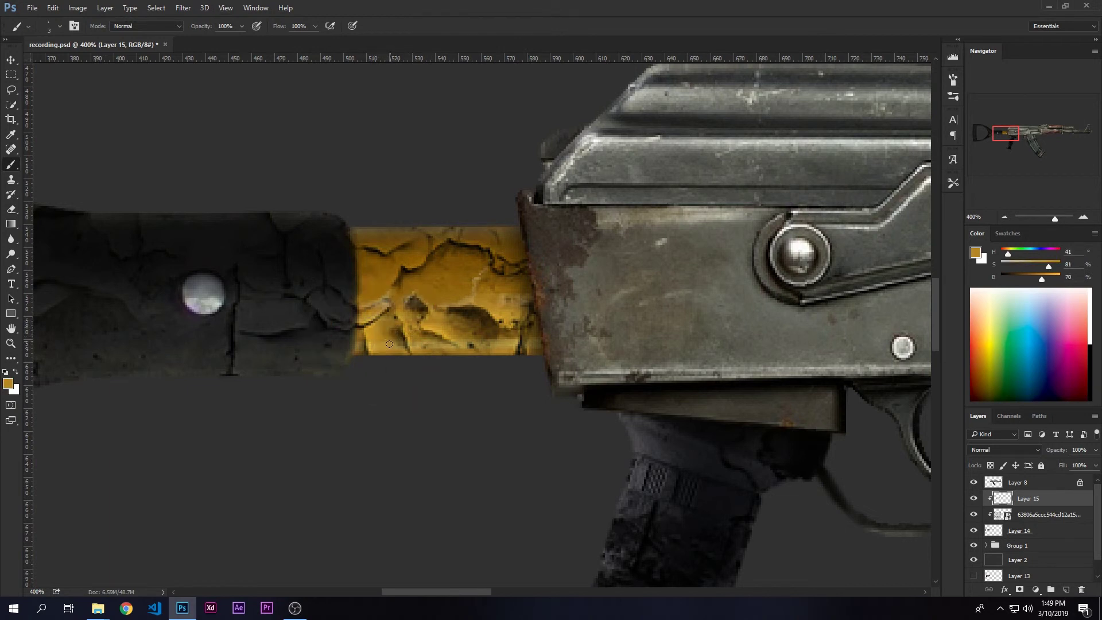
pyautogui.keyDown('alt'); pyautogui.click(455, 336); pyautogui.keyUp('alt')
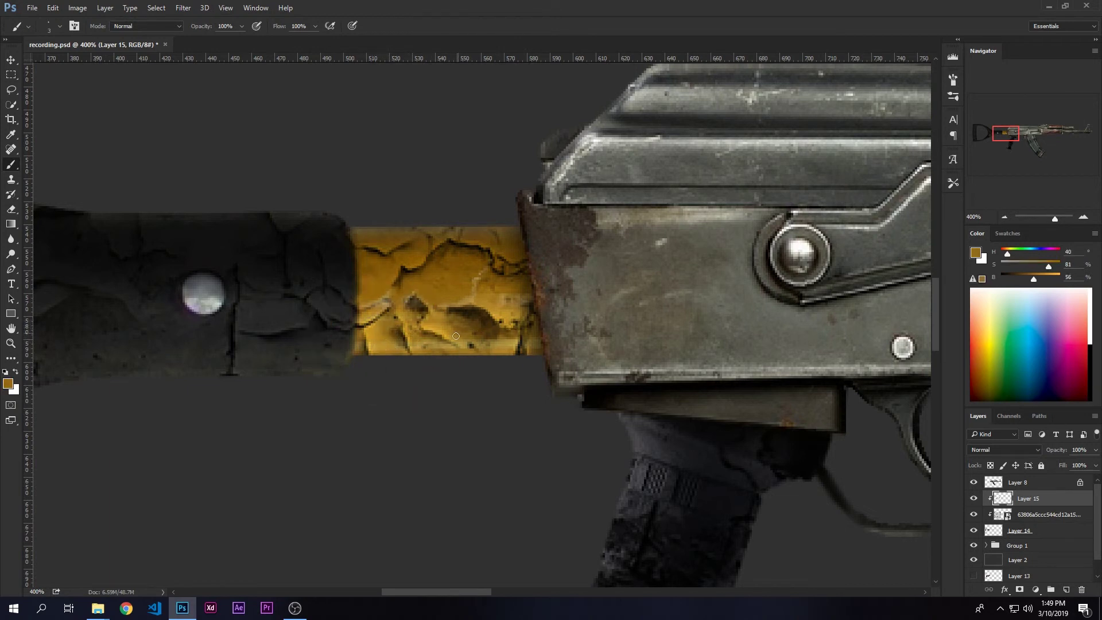
pyautogui.keyDown('alt'); pyautogui.click(509, 344); pyautogui.keyUp('alt')
pyautogui.keyDown('alt'); pyautogui.click(372, 344); pyautogui.keyUp('alt')
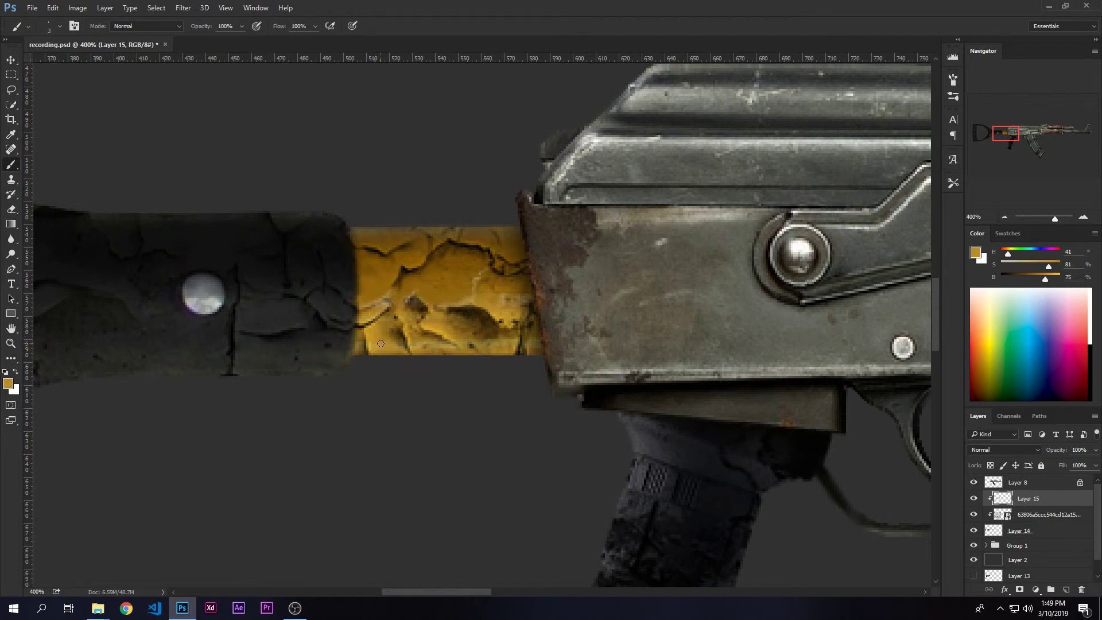
# Step: Switch to the soft round brush with 0% hardness, sample a near-black from the grip, and reduce the brush size to 40 px
pyautogui.rightClick(434, 286)
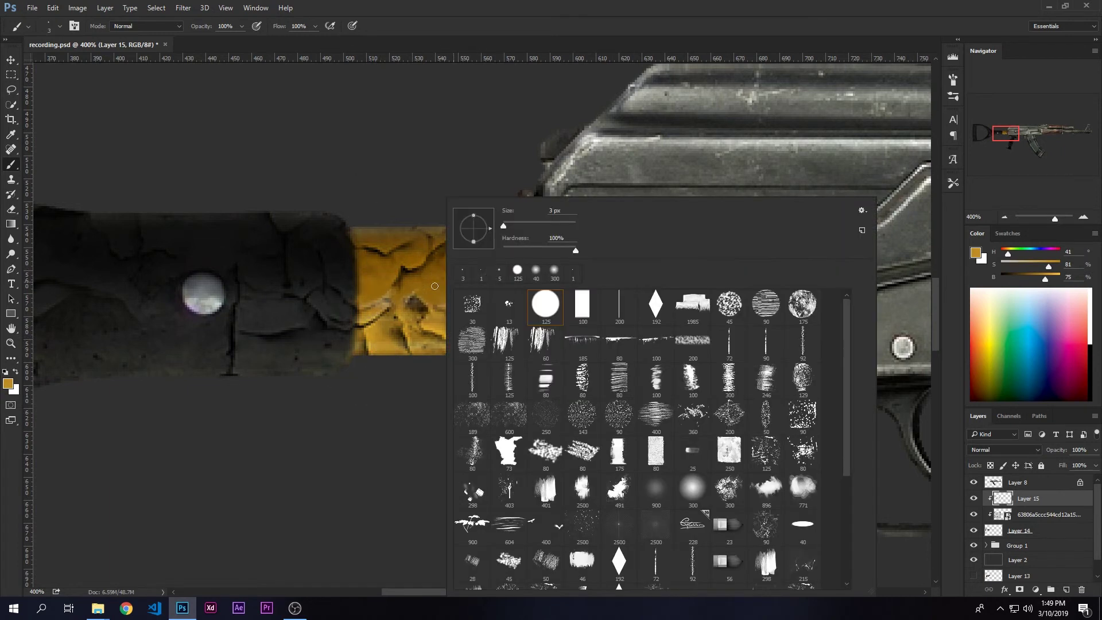
pyautogui.click(692, 484)
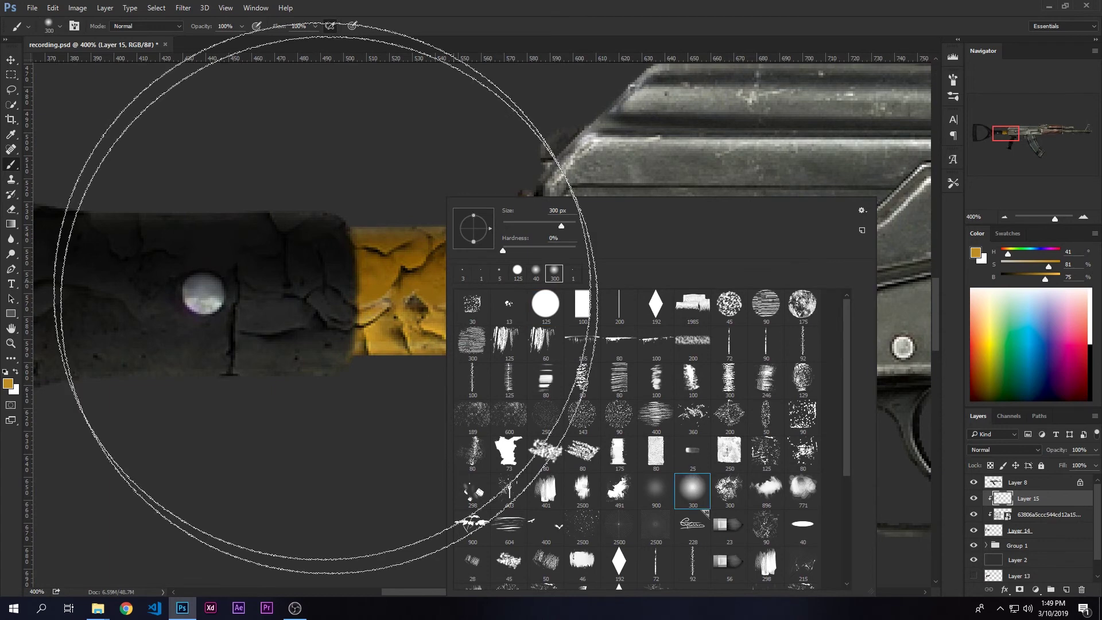
pyautogui.keyDown('alt'); pyautogui.click(238, 324); pyautogui.keyUp('alt')
pyautogui.keyDown('alt'); pyautogui.click(240, 320); pyautogui.keyUp('alt')
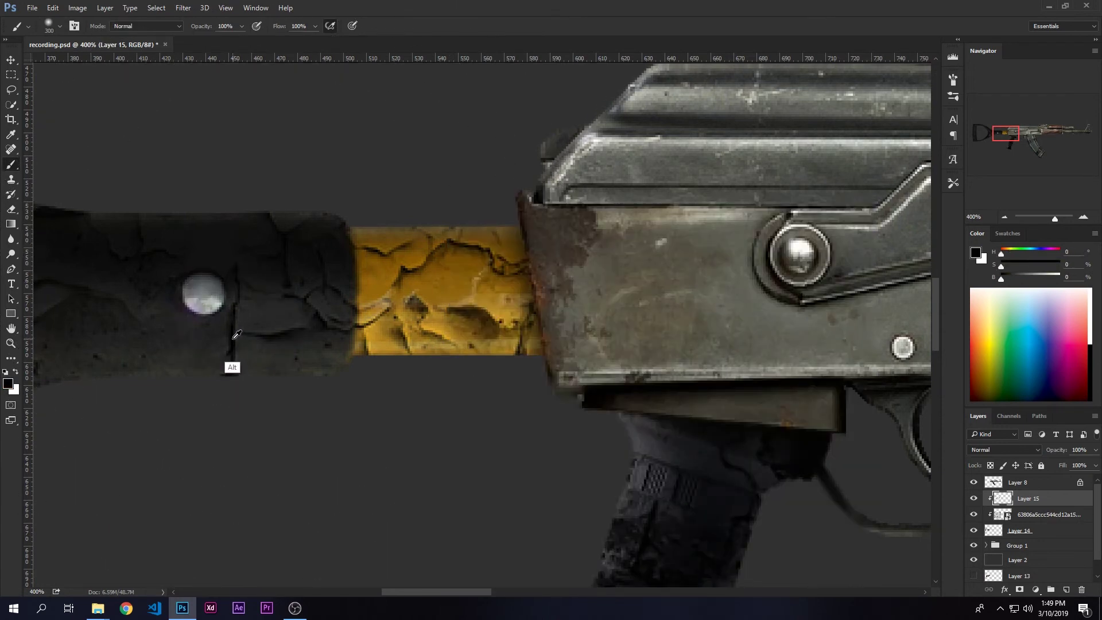
pyautogui.keyDown('alt'); pyautogui.click(60, 209); pyautogui.keyUp('alt')
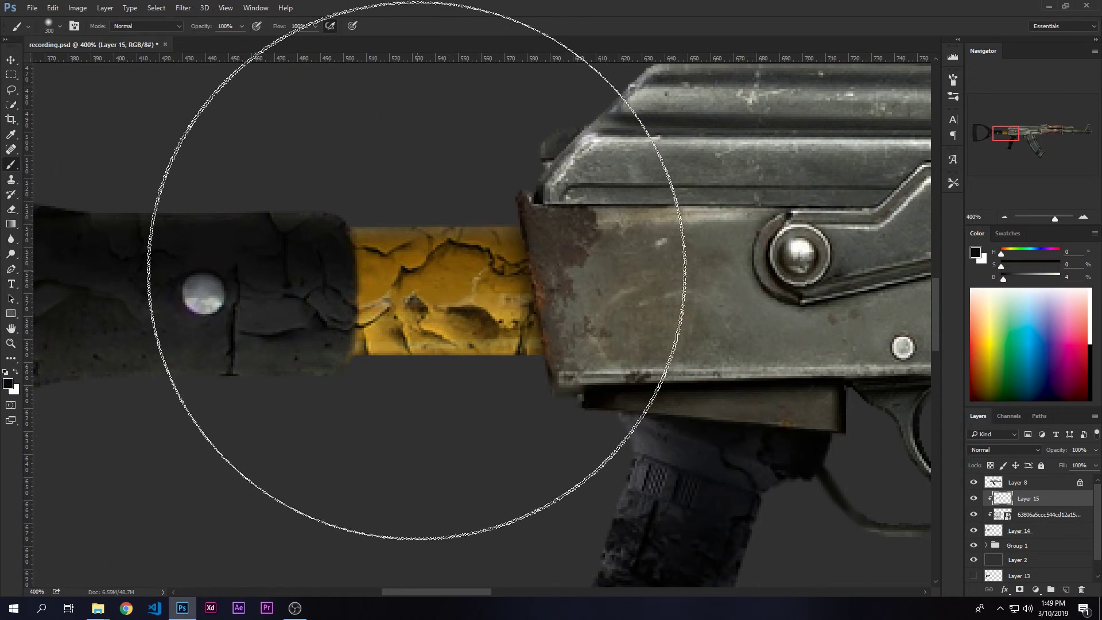
pyautogui.press('[')
pyautogui.press('[')
pyautogui.press('[')
pyautogui.press('[')
pyautogui.press('[')
pyautogui.press('[')
pyautogui.press('[')
pyautogui.press('[')
pyautogui.press('[')
pyautogui.press('[')
pyautogui.press('[')
pyautogui.press('[')
pyautogui.press('[')
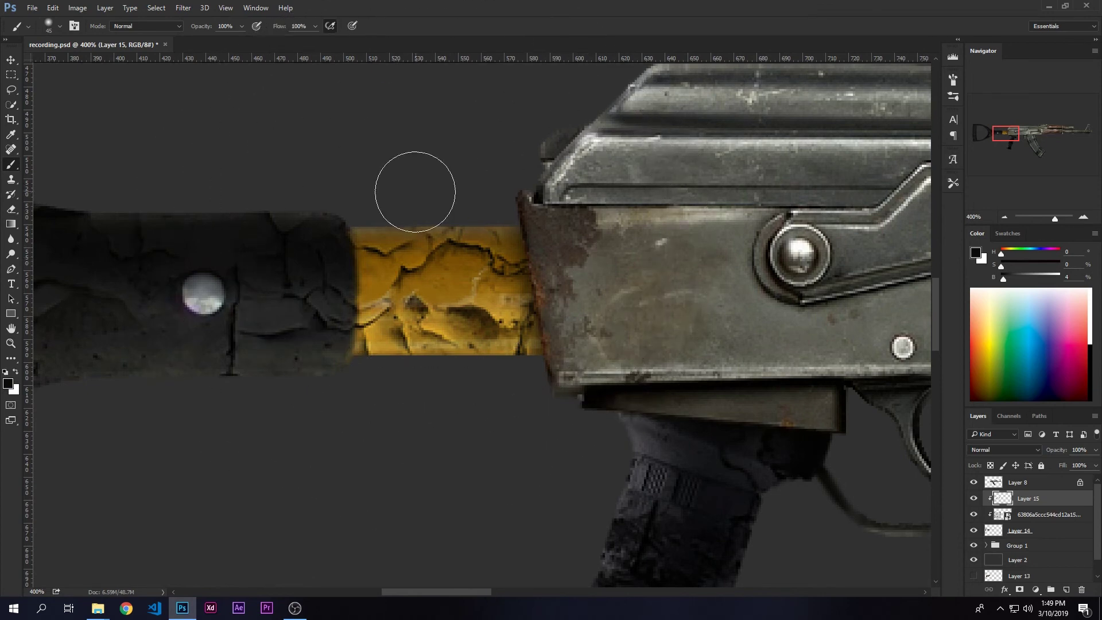
pyautogui.moveTo(246, 214); pyautogui.dragTo(560, 221)
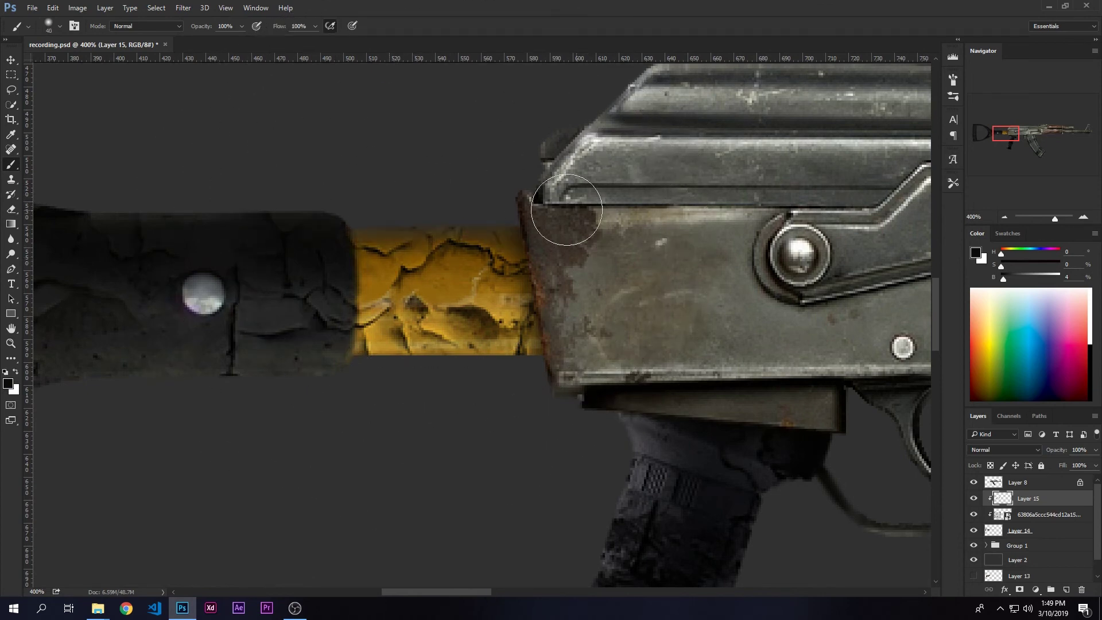
pyautogui.hotkey('ctrl', 'z')
pyautogui.moveTo(283, 214); pyautogui.dragTo(625, 214)
pyautogui.hotkey('ctrl', 'z')
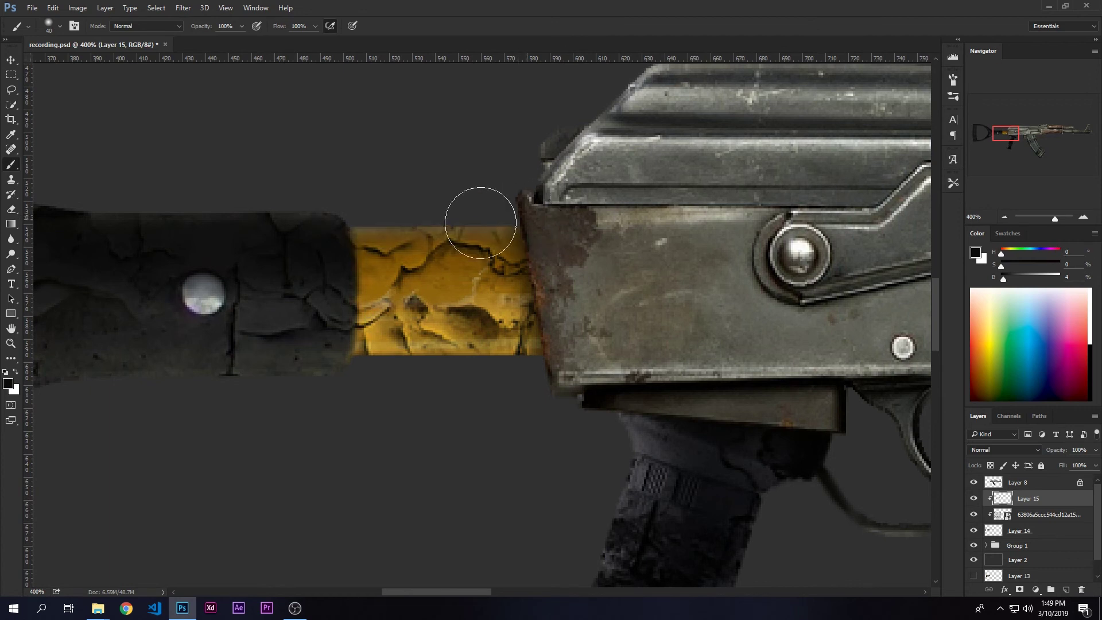
pyautogui.moveTo(480, 217); pyautogui.dragTo(381, 234)
pyautogui.hotkey('ctrl', 'z')
# Step: Paint soft near-black shading along the upper and lower edges of the yellow shaft
pyautogui.moveTo(548, 207); pyautogui.dragTo(381, 209)
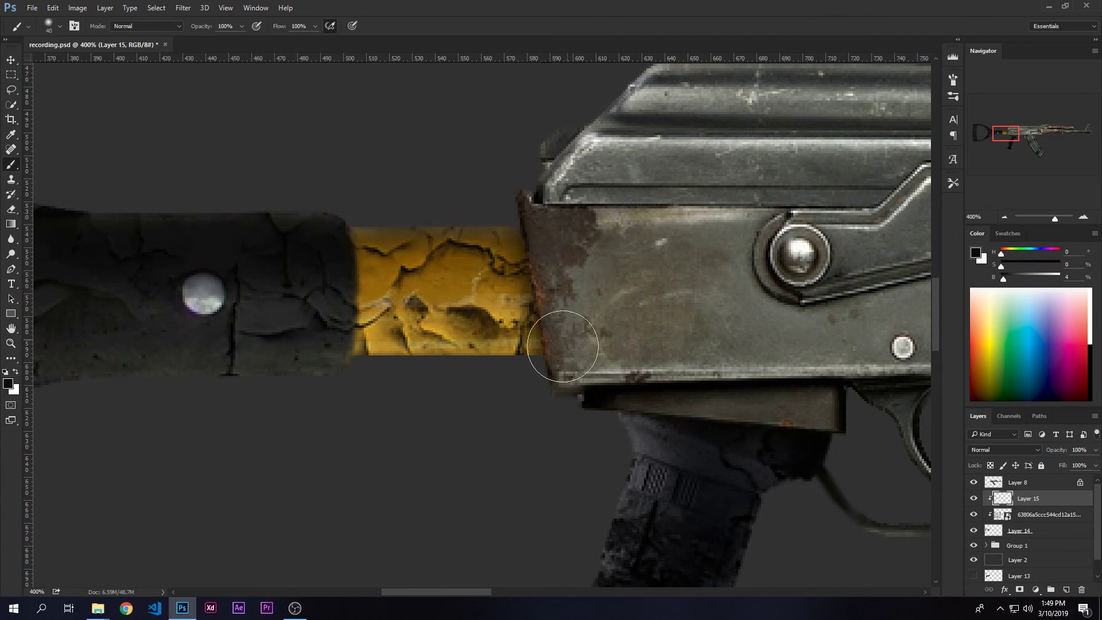
pyautogui.moveTo(561, 386)
pyautogui.mouseDown()
pyautogui.moveTo(364, 383)
pyautogui.moveTo(595, 368)
pyautogui.mouseUp()
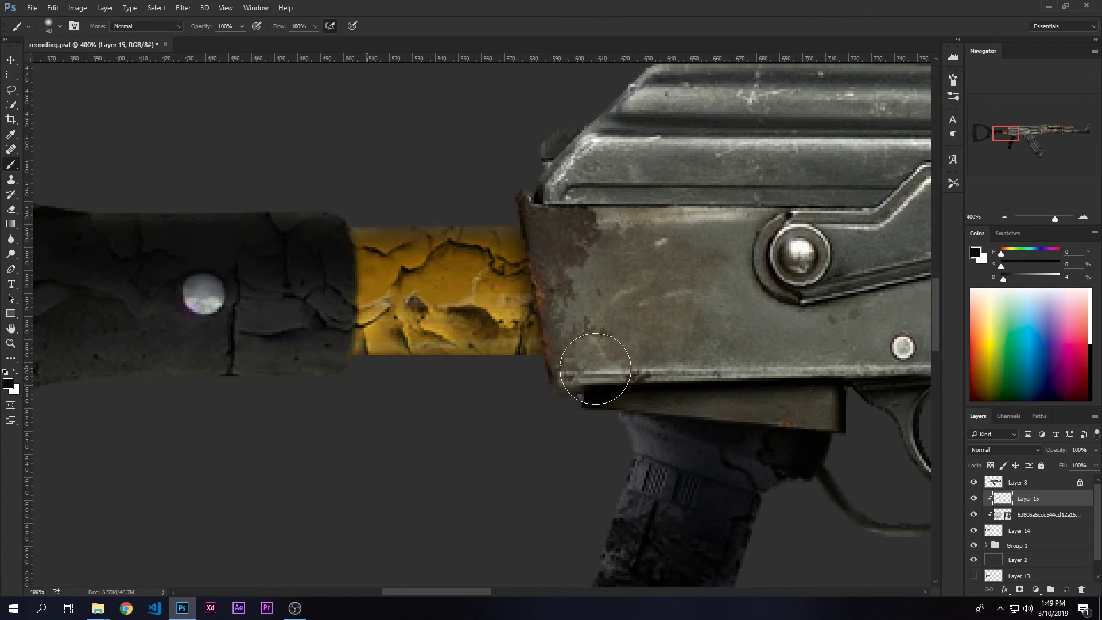
pyautogui.press('v')
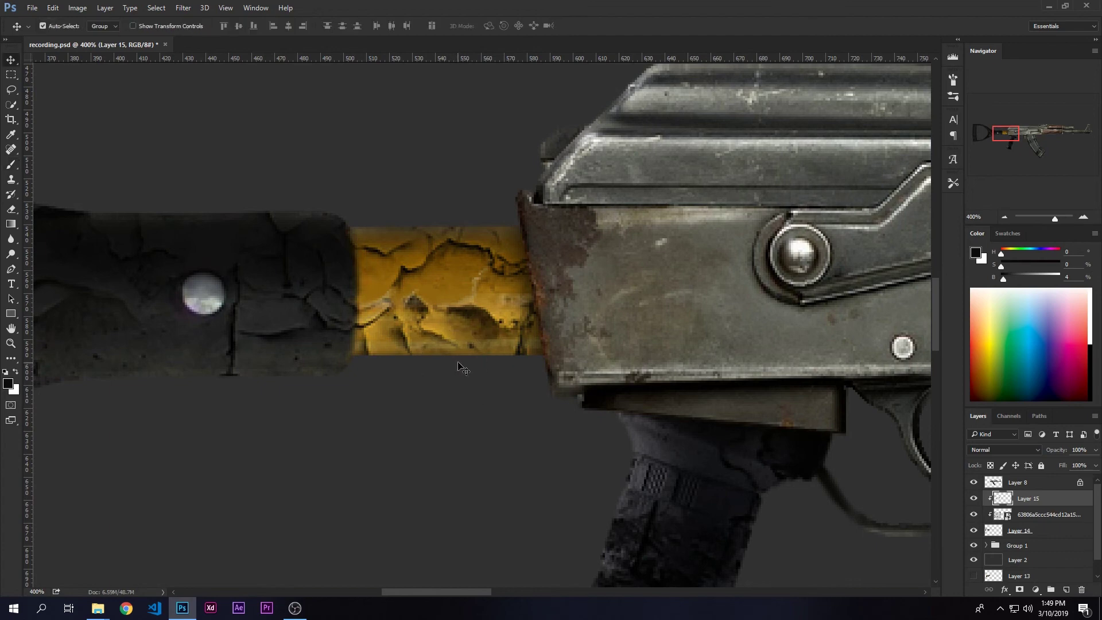
# Step: Review the whole rifle with its shovel-handle stock and save the document
pyautogui.hotkey('ctrl', '1')
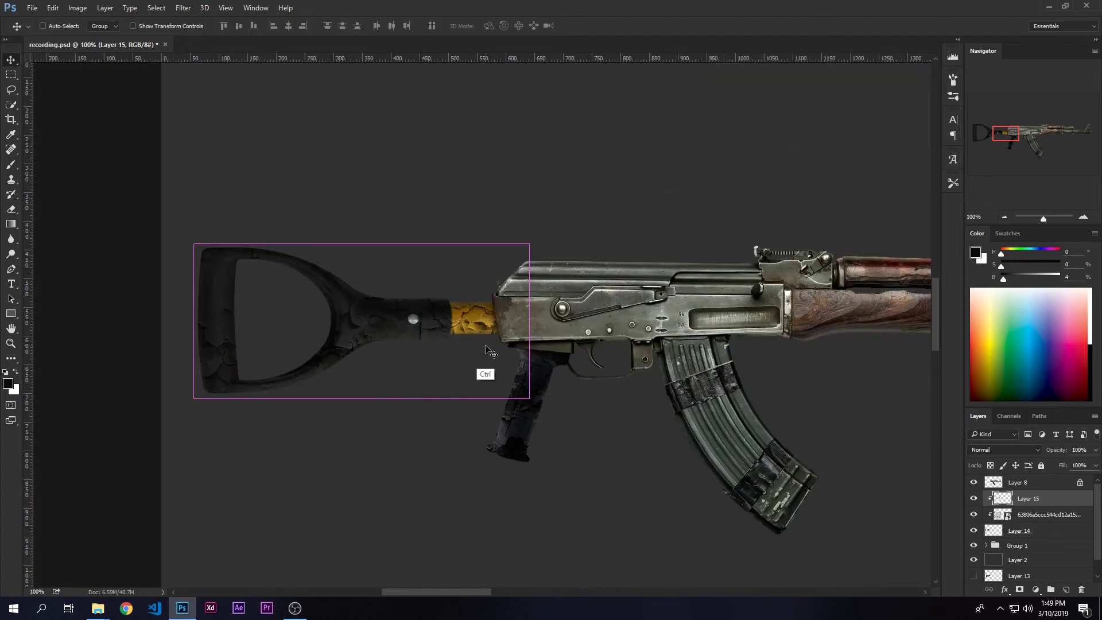
pyautogui.moveTo(519, 361); pyautogui.dragTo(450, 376)
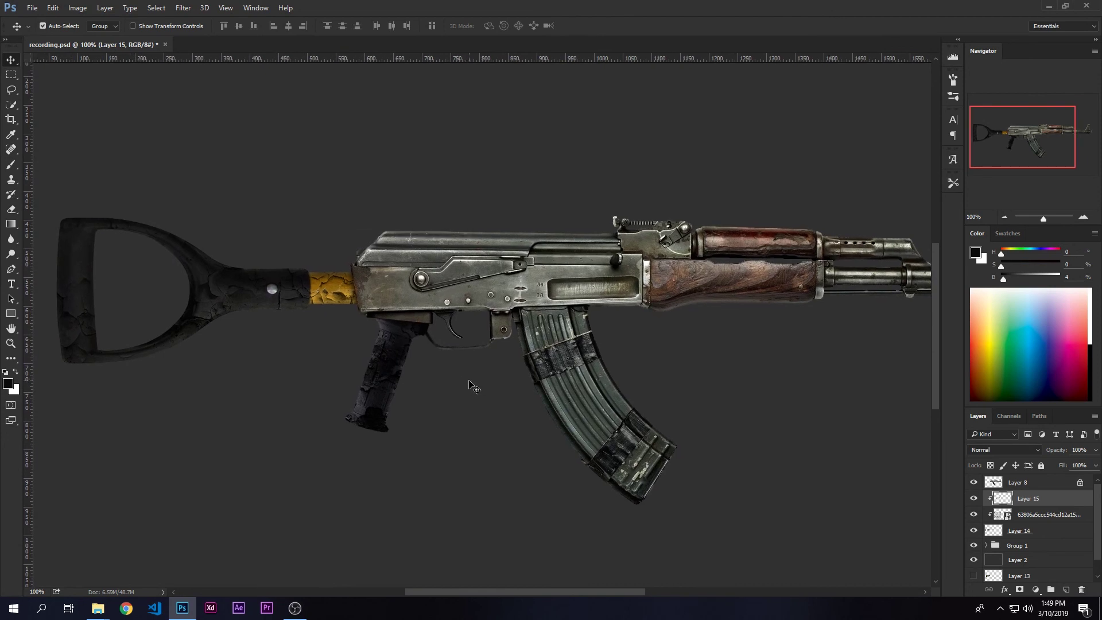
pyautogui.hotkey('ctrl', '-')
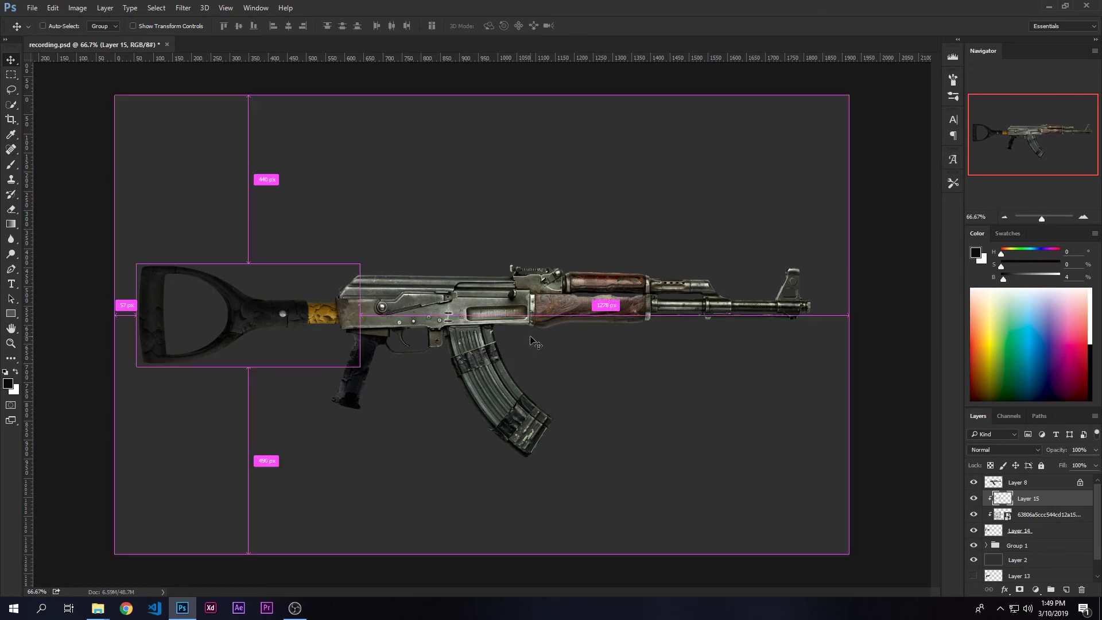
pyautogui.hotkey('ctrl', 's')
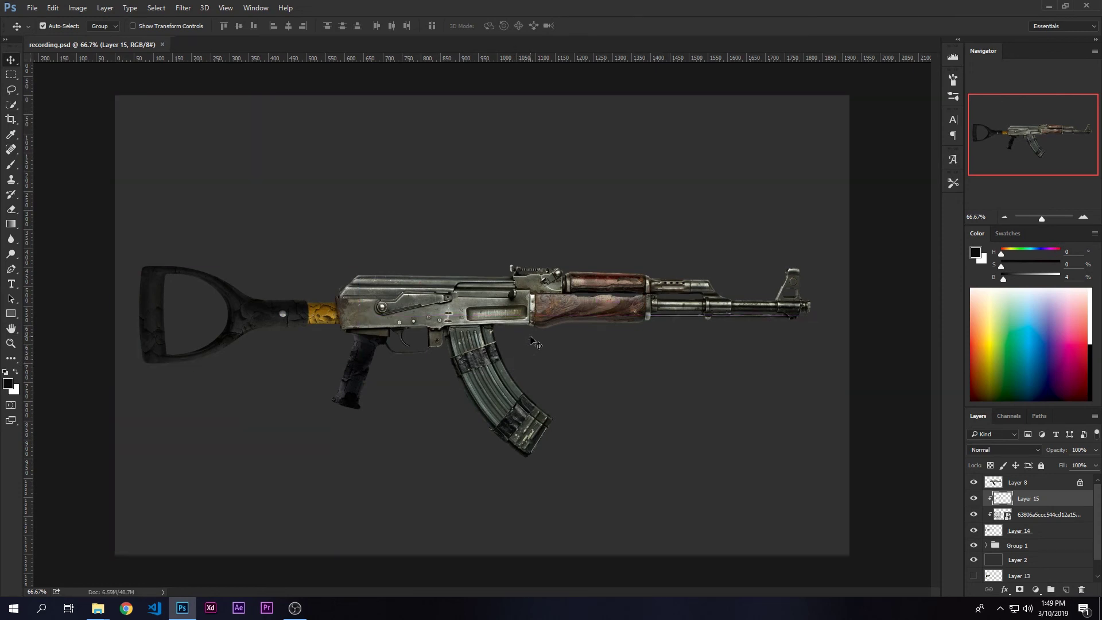